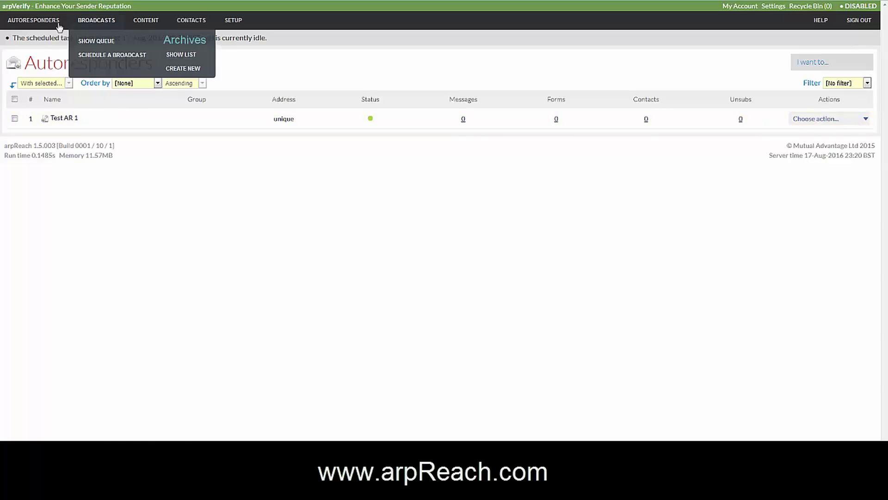
Show the Autoresponders list from the AUTORESPONDERS menu to see Test AR 1.
mouse_move(33, 20)
click(33, 44)
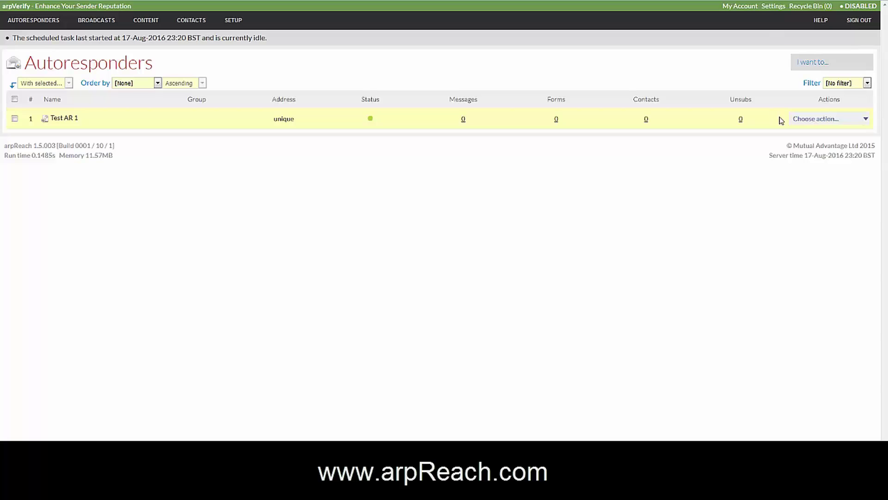
Open Test AR 1's empty Follow-Up Messages page through its Messages count link.
click(821, 119)
click(819, 119)
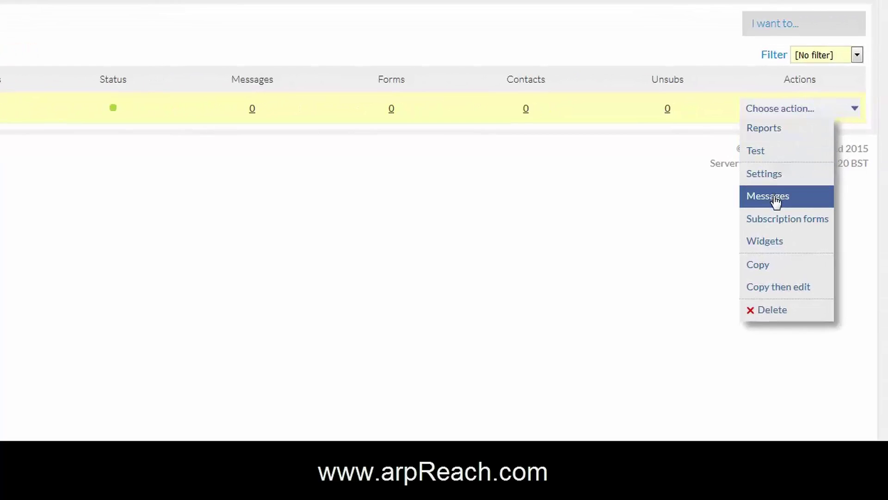
click(775, 198)
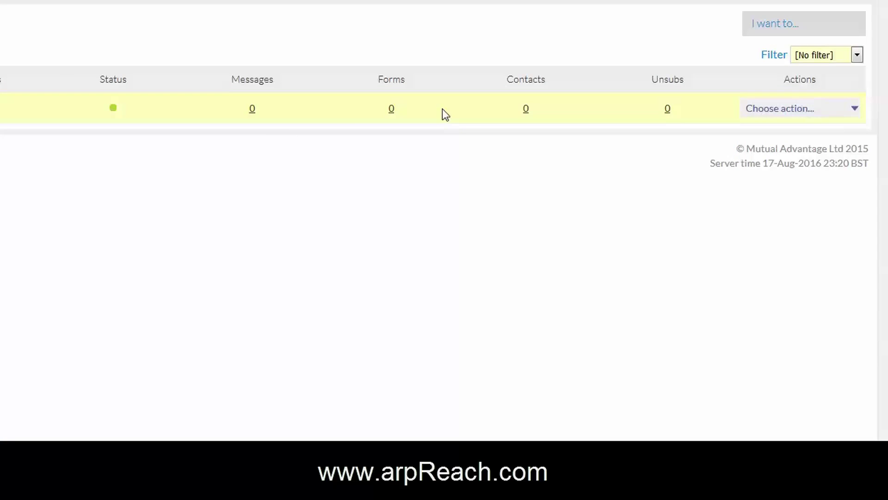
click(253, 109)
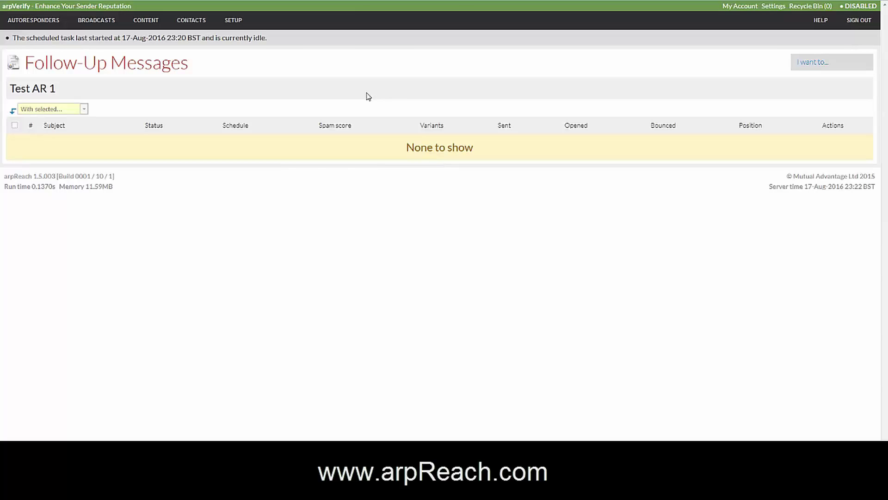
Start a new follow-up message for Test AR 1 with 'Add a message to this autoresponder'.
click(812, 63)
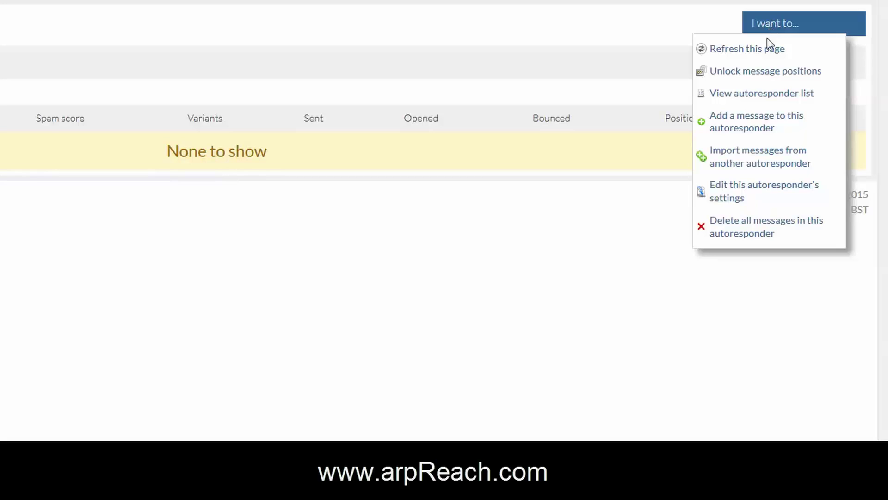
click(771, 124)
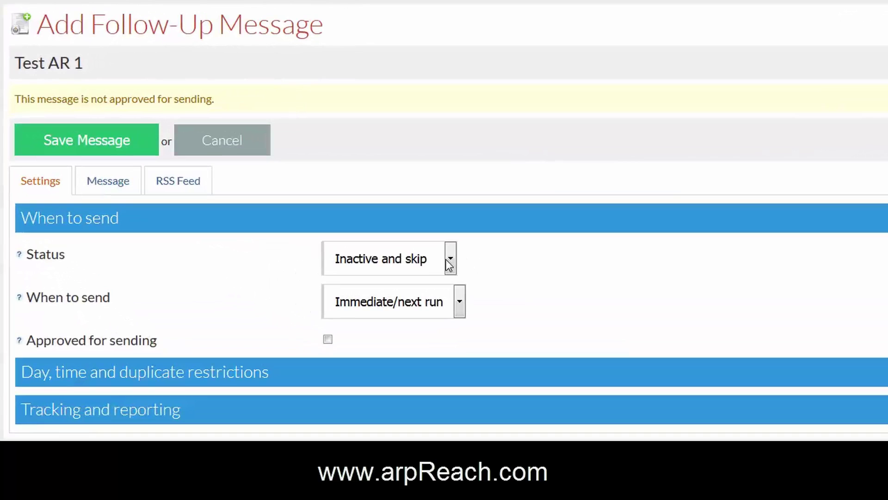
Set the message Status to Live, keeping When to send at Immediate/next run.
click(450, 262)
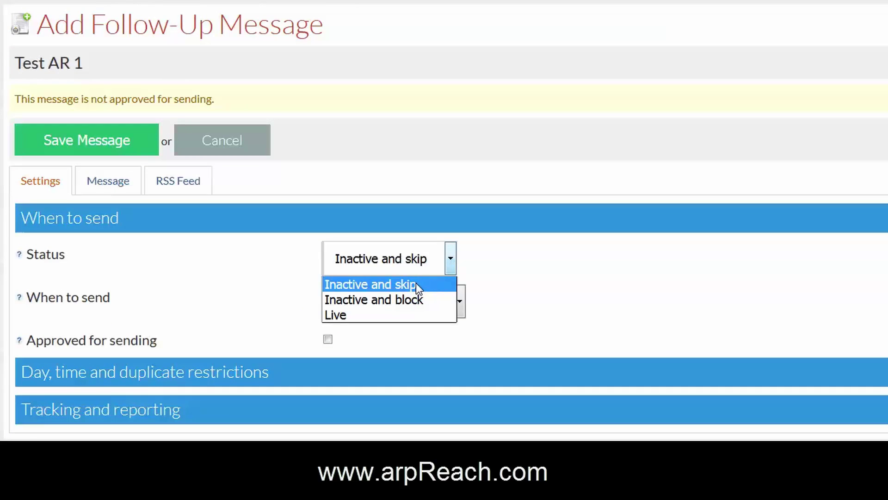
click(344, 315)
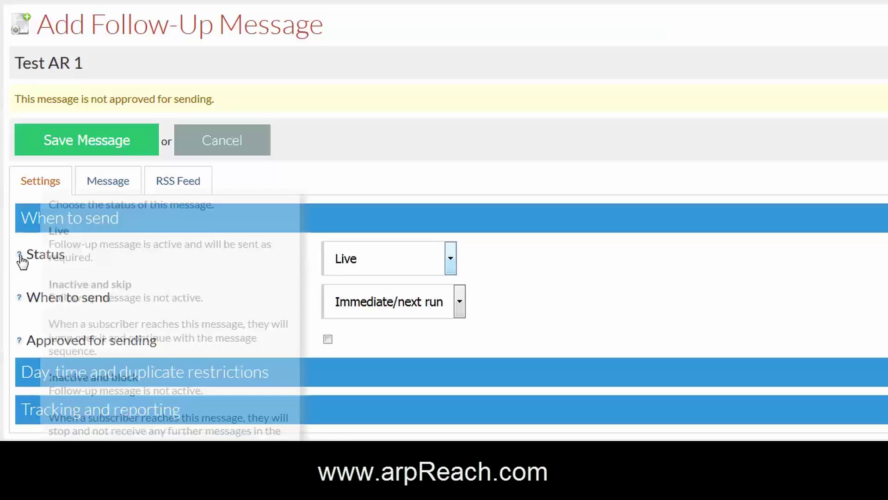
mouse_move(20, 257)
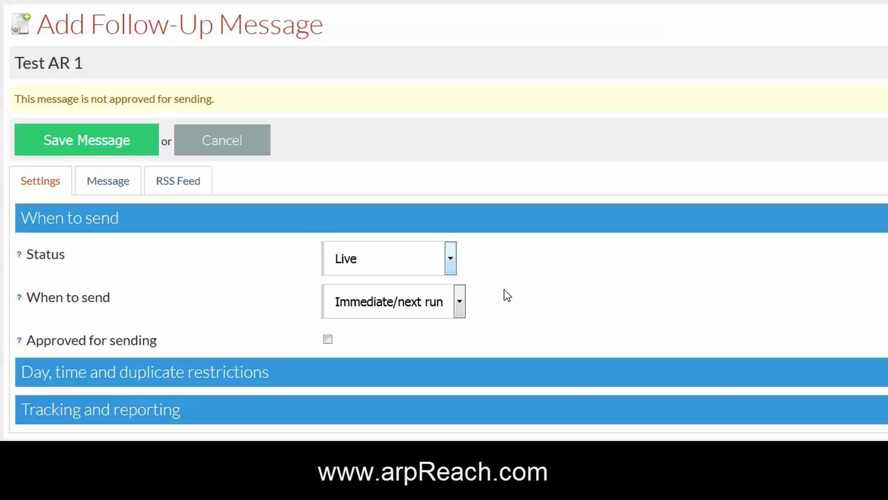
click(459, 304)
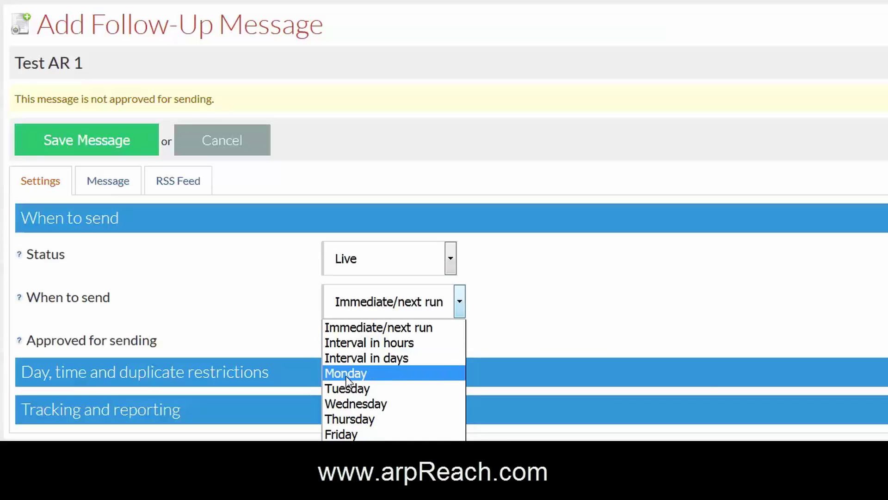
click(541, 309)
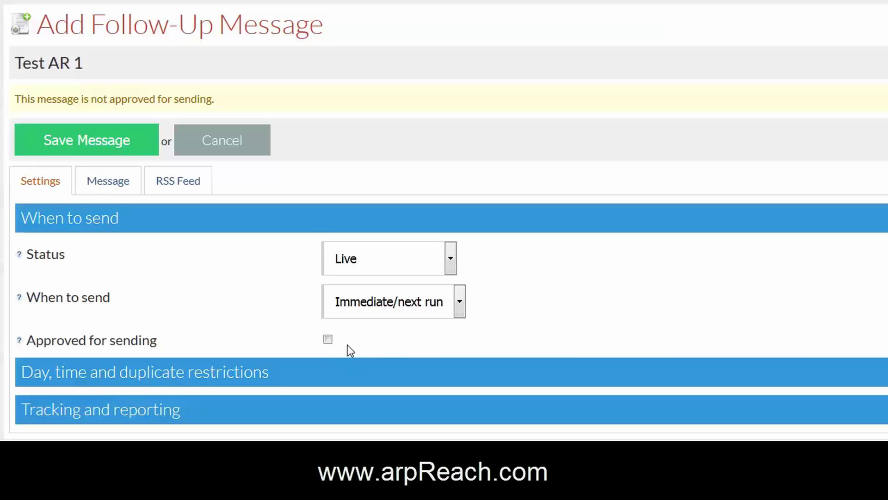
Leave the message unapproved and expand the day, time and duplicate restrictions.
click(328, 340)
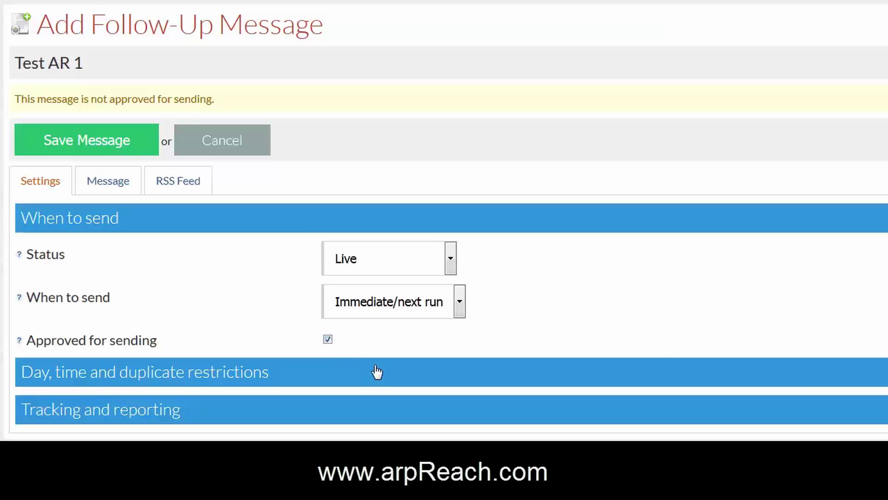
click(328, 340)
click(162, 380)
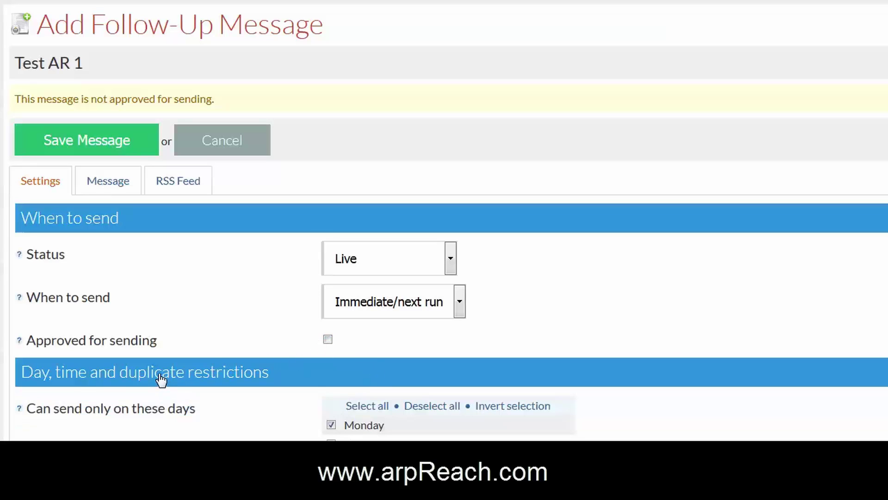
scroll(200, 367, down, 5)
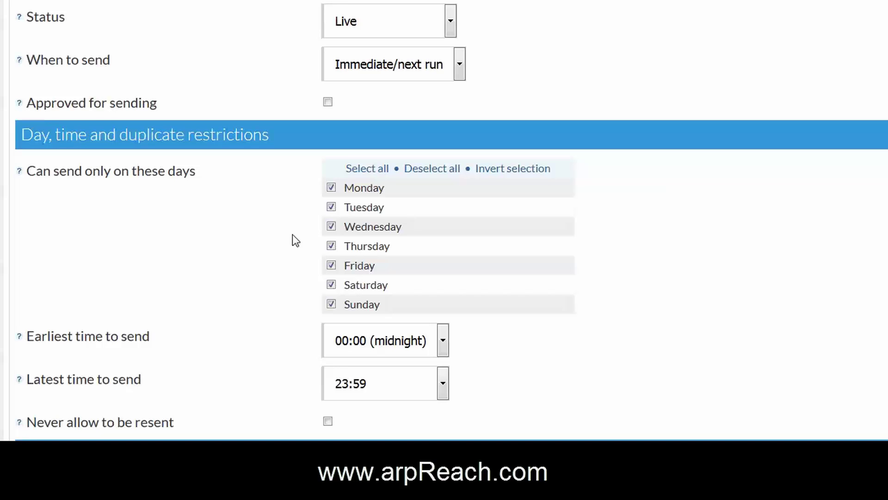
Keep all seven sending days allowed, with the earliest sending time at 00:00 (midnight).
click(331, 284)
click(331, 304)
click(444, 340)
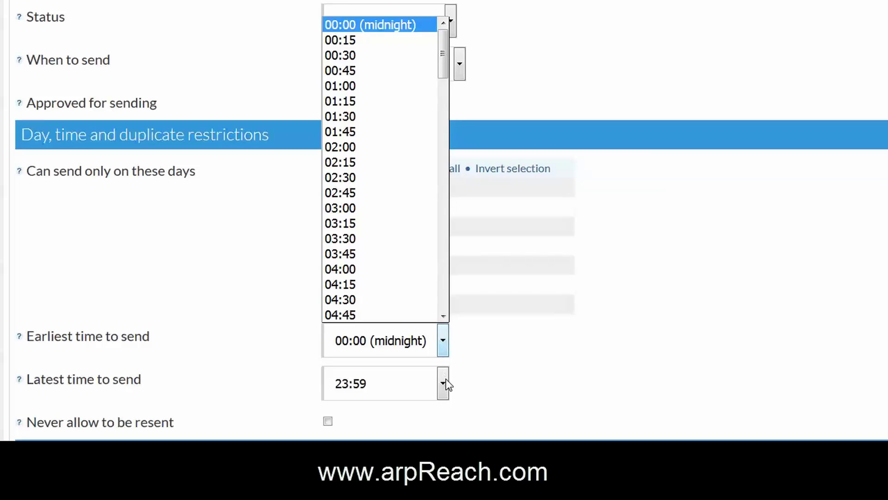
click(637, 347)
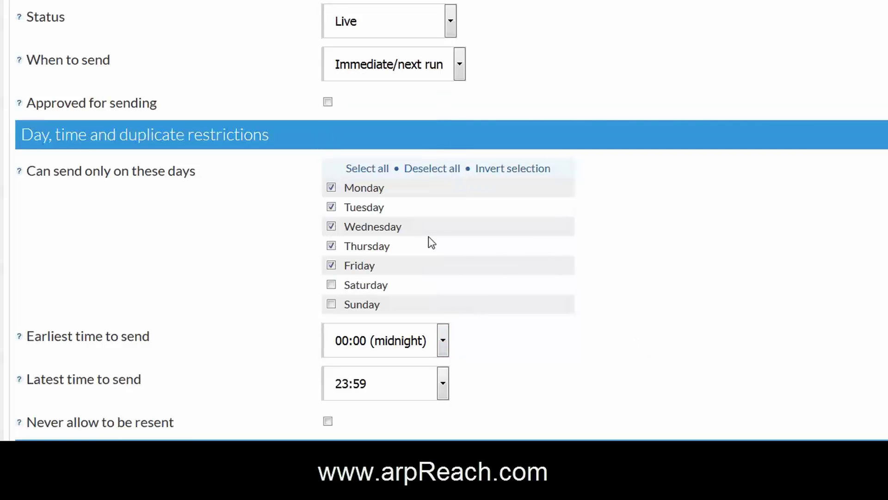
click(331, 284)
click(334, 306)
Leave 'Never allow to be resent' unchecked so resending stays allowed.
scroll(12, 421, down, 2)
mouse_move(19, 337)
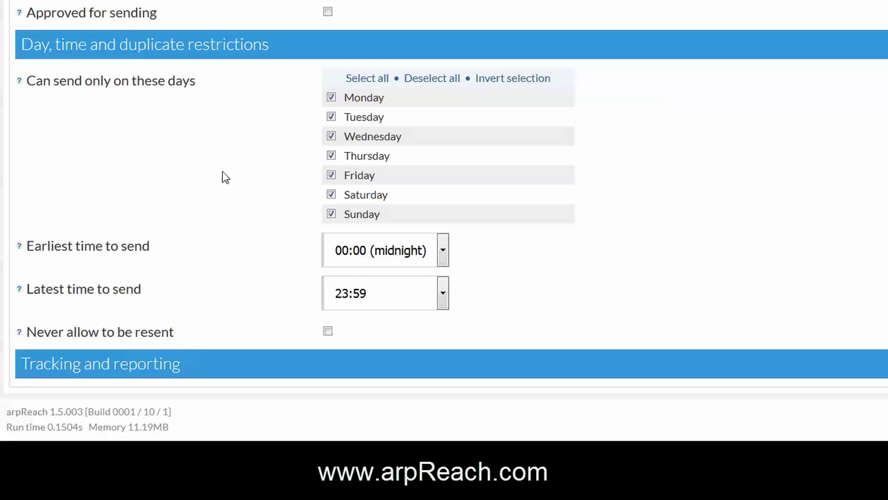
click(327, 331)
click(327, 332)
Expand Tracking and reporting and turn on open-rate tracking for HTML and multi-part messages.
scroll(214, 268, down, 2)
click(106, 299)
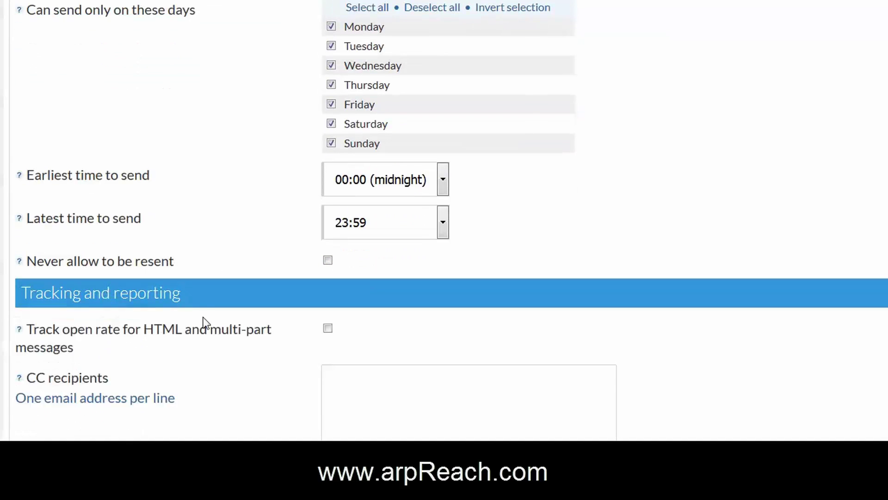
scroll(254, 365, down, 1)
scroll(253, 367, down, 4)
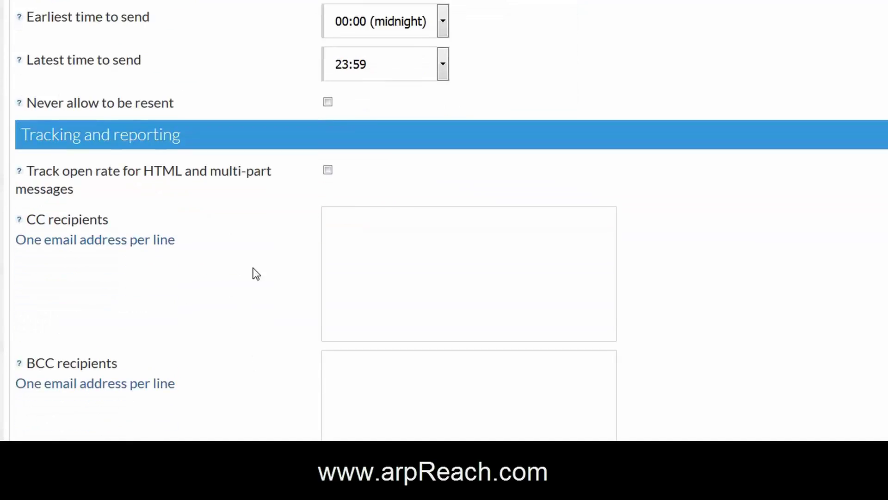
click(328, 172)
scroll(294, 188, down, 3)
scroll(639, 175, down, 2)
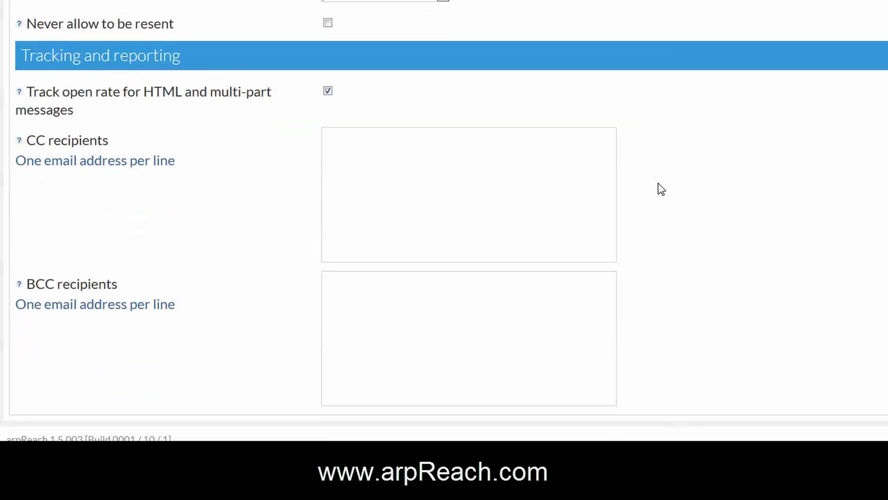
scroll(661, 189, up, 2)
scroll(661, 189, up, 2)
scroll(680, 162, up, 10)
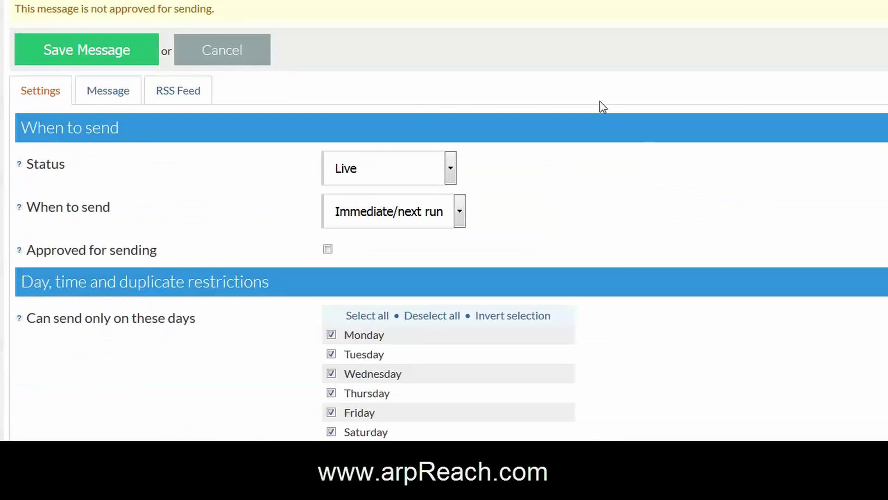
On the Message tab, set the no-preference format to Multi-part (plain text + HTML).
click(118, 92)
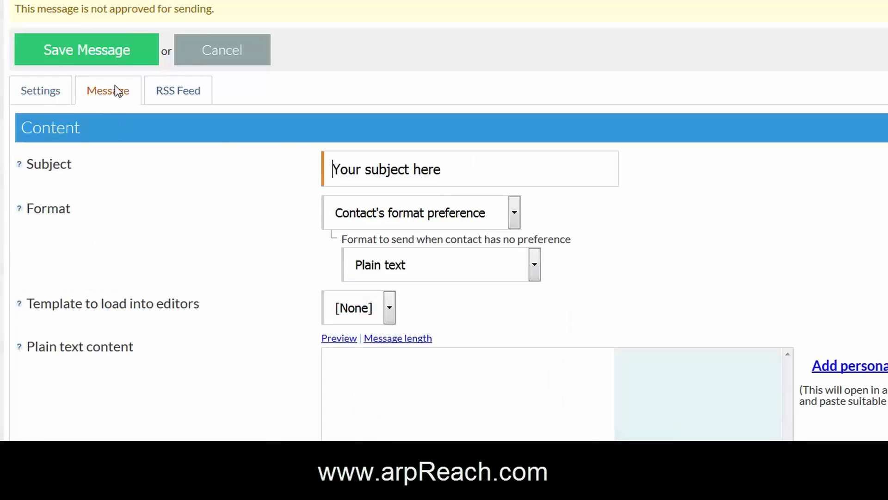
scroll(679, 112, down, 1)
scroll(678, 112, down, 3)
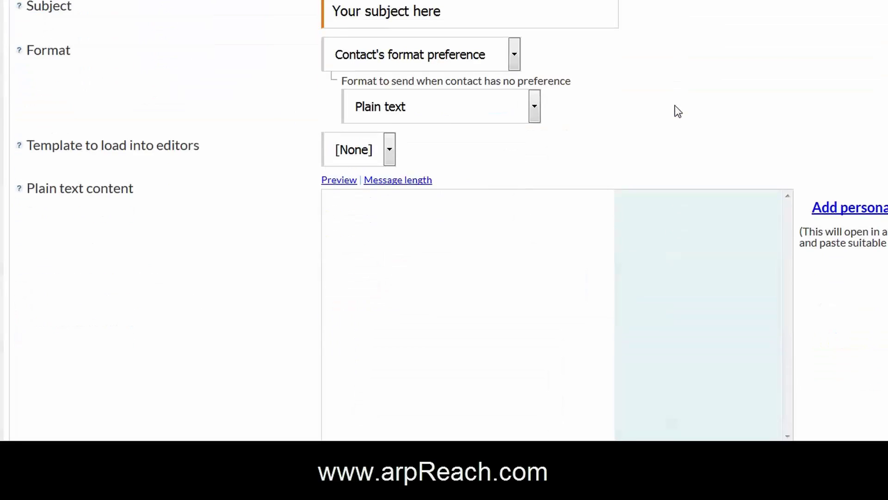
scroll(601, 99, up, 2)
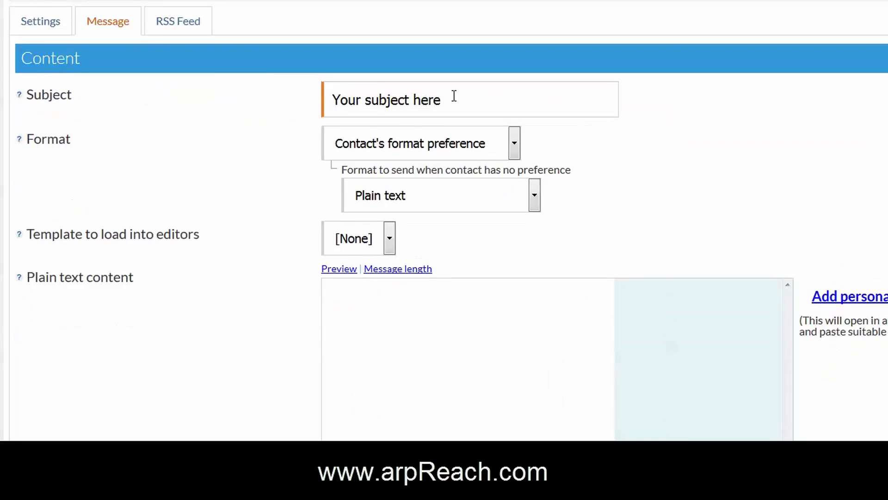
drag(448, 99, 331, 100)
click(534, 193)
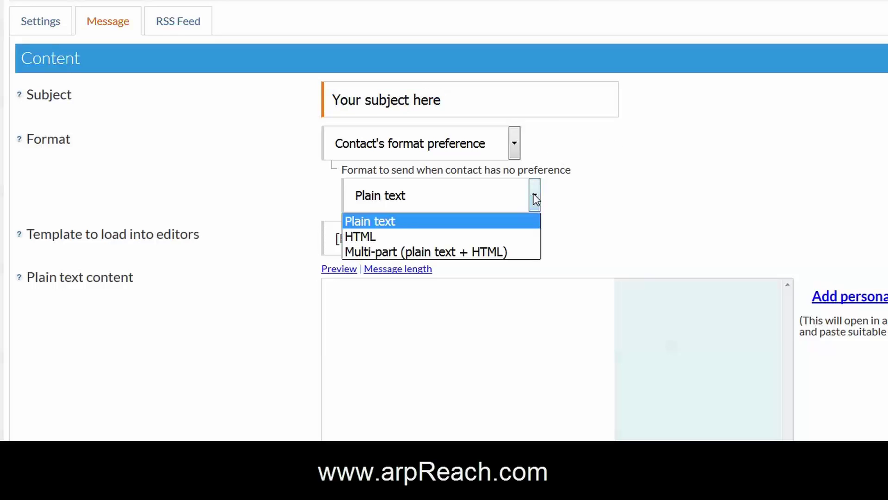
click(462, 255)
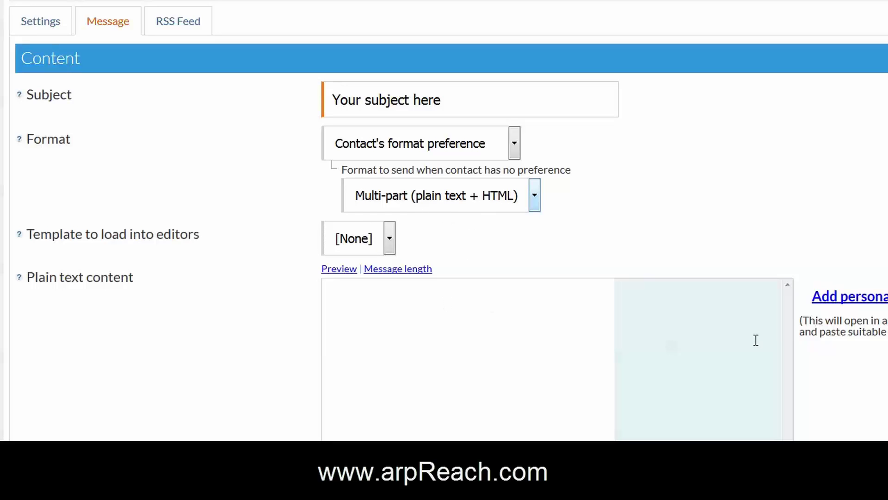
scroll(444, 232, down, 3)
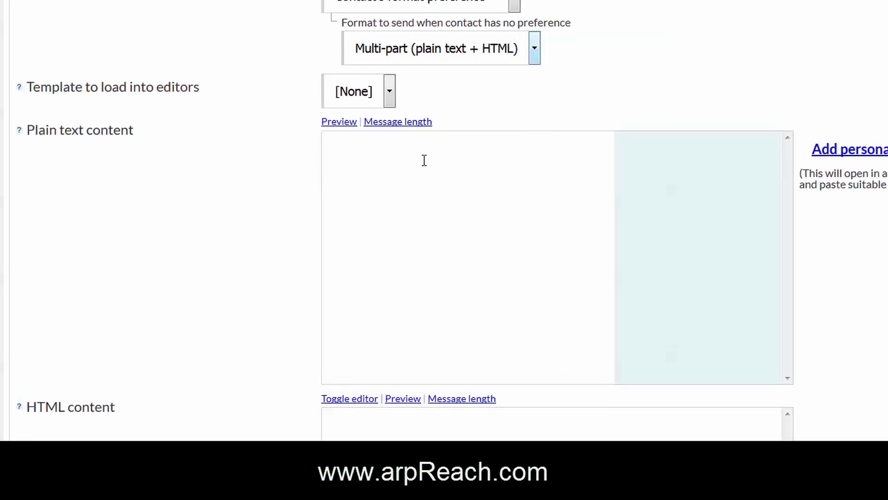
Paste the five Lorem ipsum paragraphs into the Plain text content box.
scroll(424, 162, down, 2)
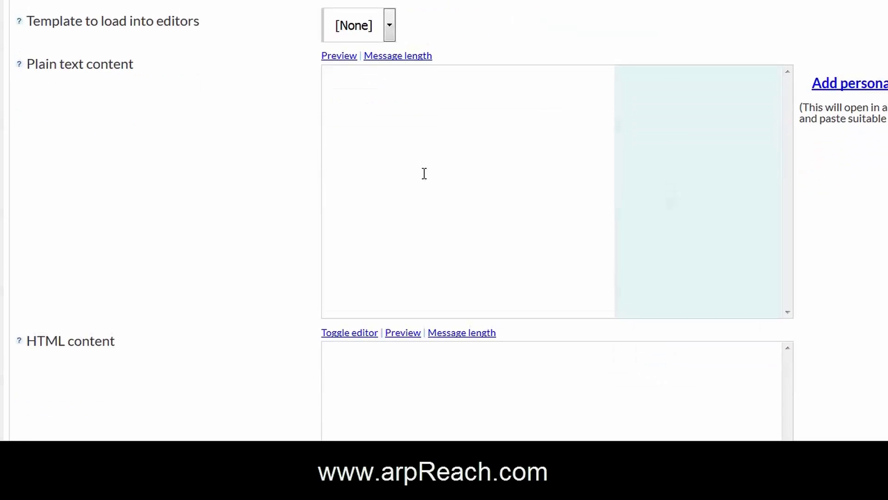
scroll(423, 175, down, 2)
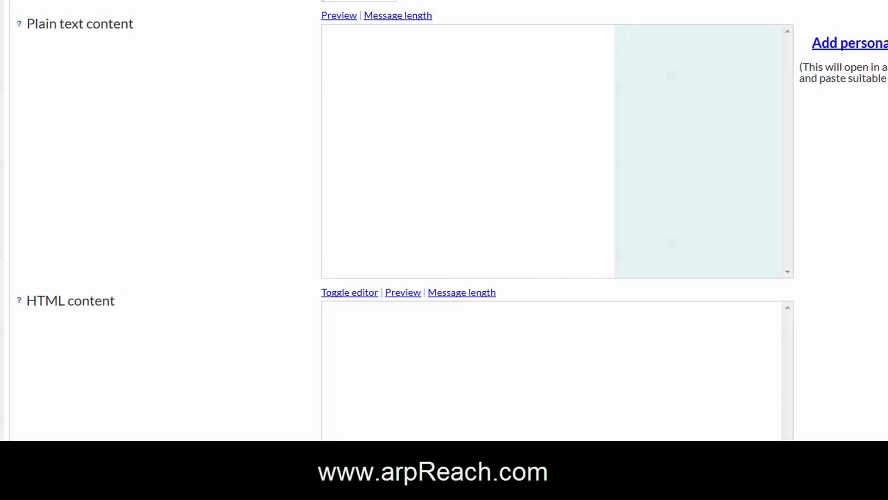
click(342, 41)
right_click(331, 40)
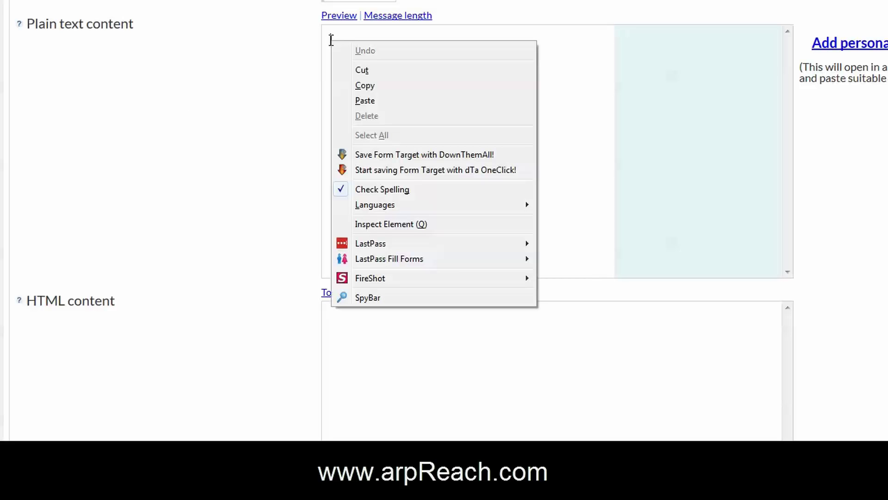
click(376, 99)
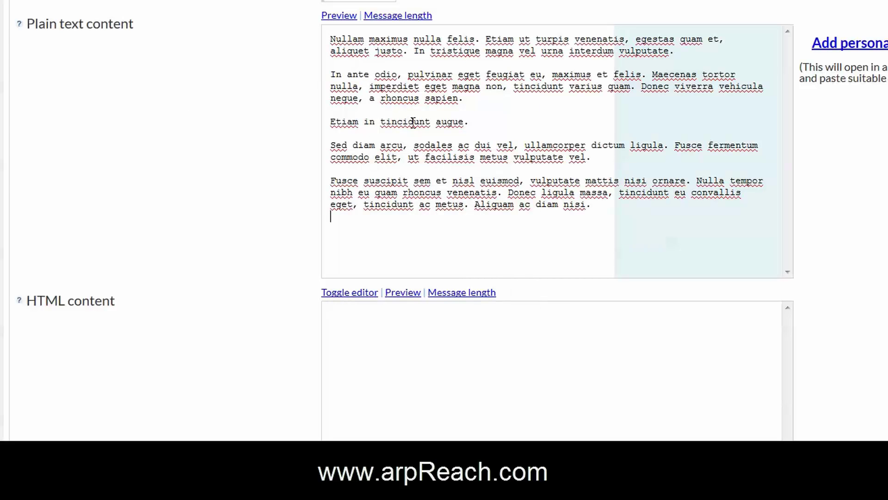
Add line breaks before venenatis, tristique, felis, non and neque in the first paragraphs.
click(576, 39)
key(Return)
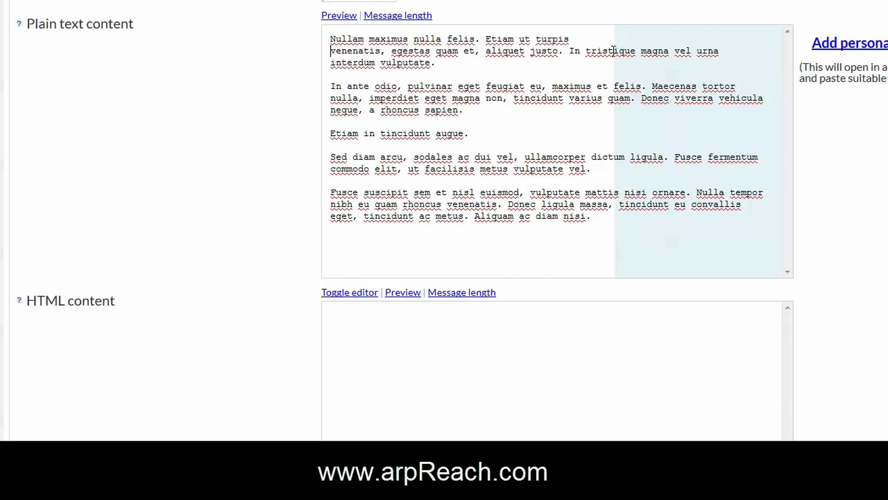
click(587, 50)
key(Return)
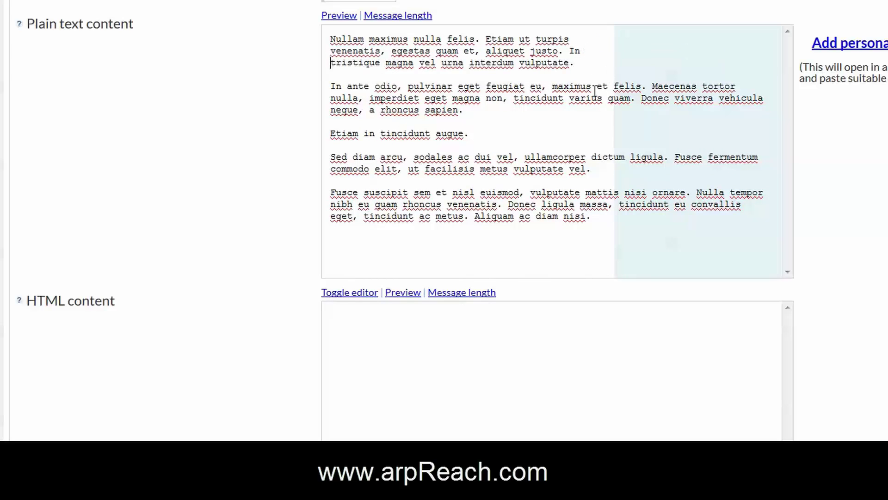
click(615, 86)
key(Return)
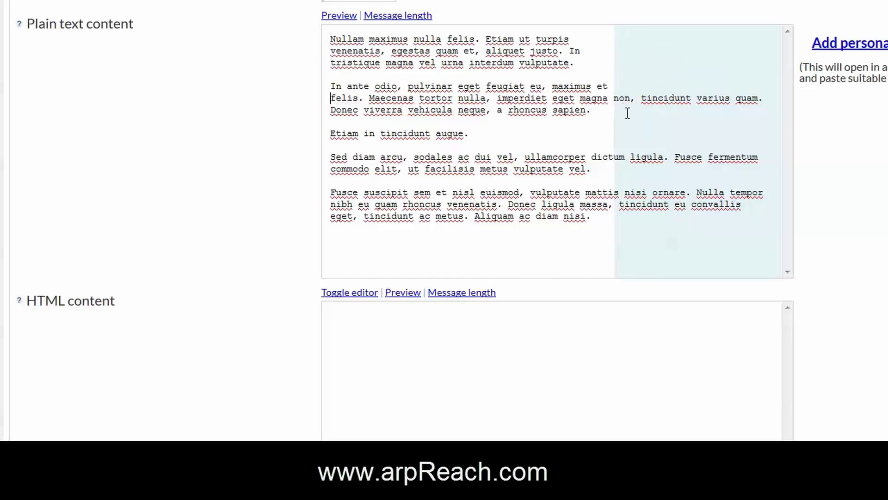
click(614, 98)
key(Return)
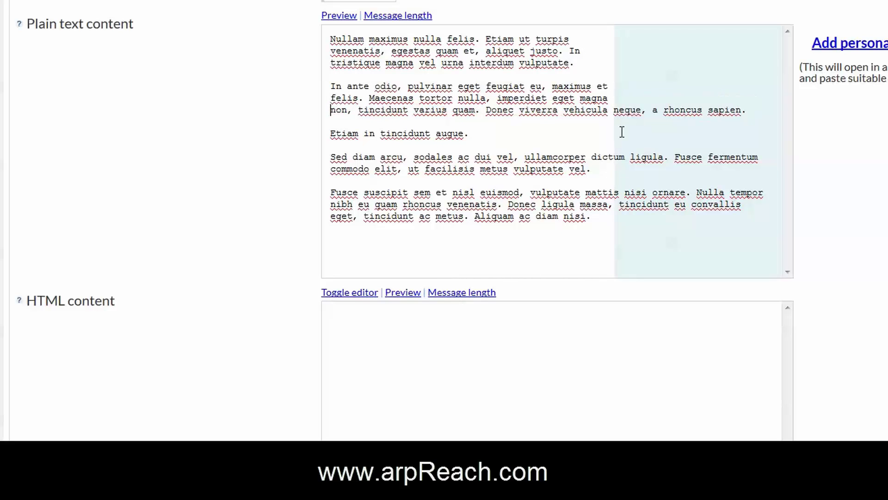
click(614, 110)
key(Return)
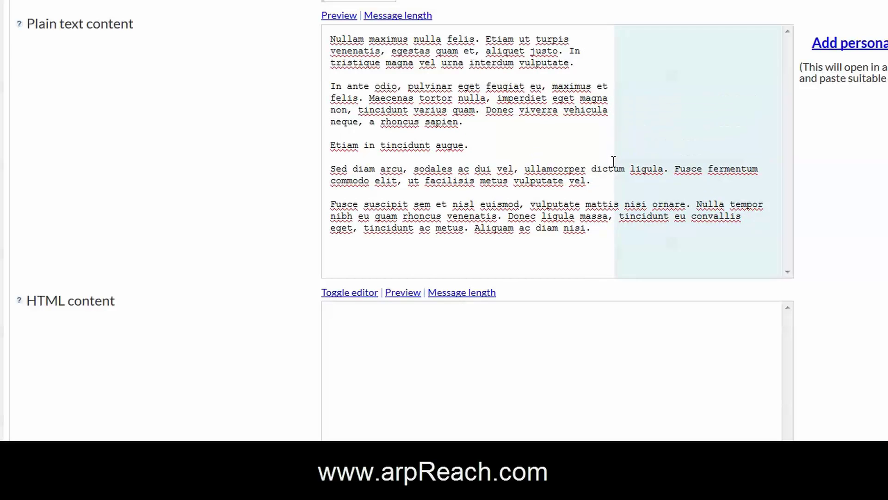
Add line breaks before dictum, facilisis, mattis and rhoncus in the later paragraphs.
click(592, 169)
key(Return)
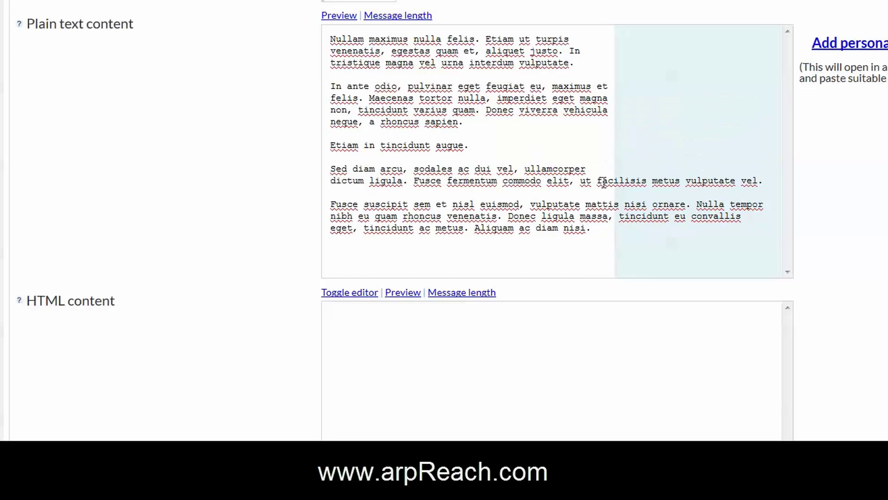
click(599, 180)
key(Return)
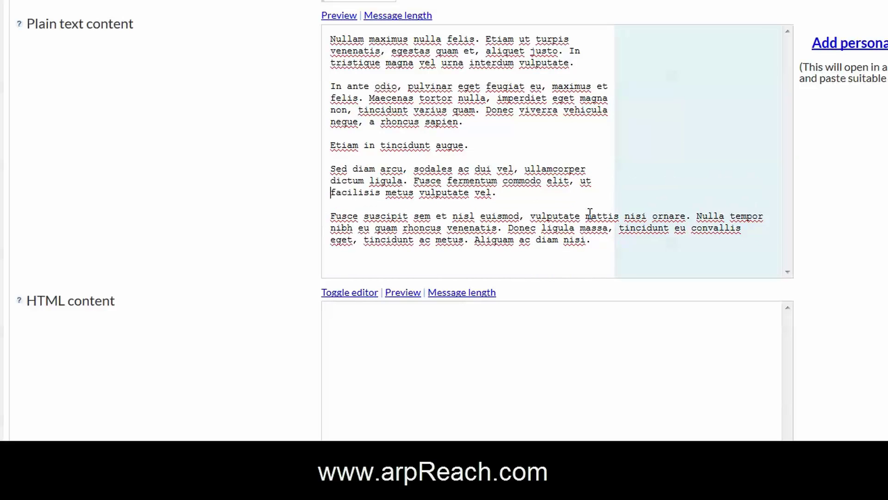
click(586, 215)
key(Return)
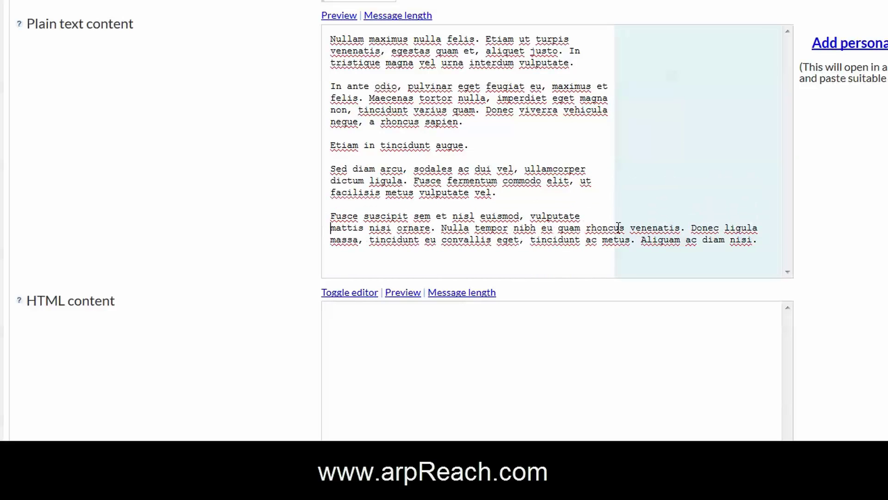
click(586, 227)
key(Return)
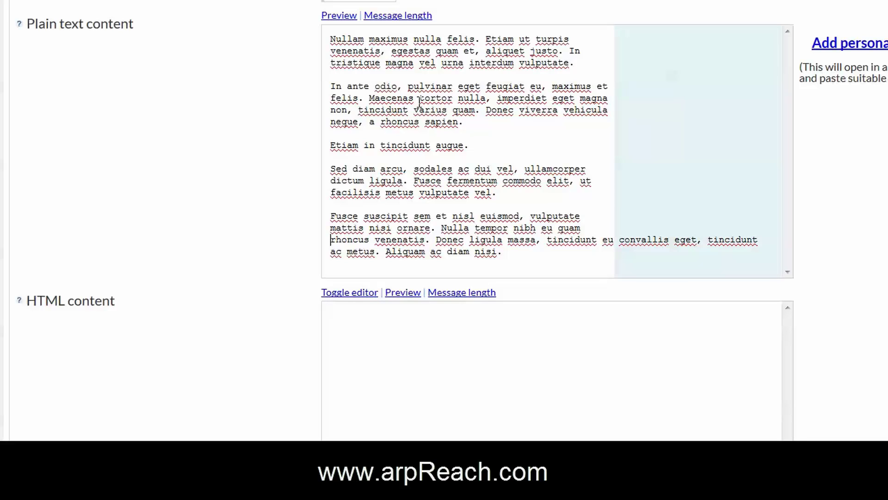
Switch HTML content to the rich-text editor and paste in the same Lorem ipsum paragraphs.
click(355, 292)
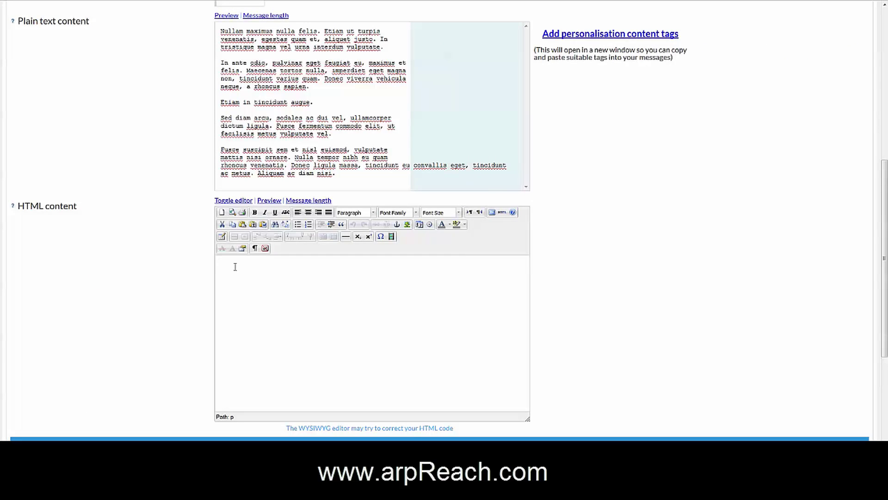
text(Nullam maximus nulla felis. Etiam ut turpis venenatis, egestas quam et, aliquet justo. In tristique magna vel urna interdum vulputate.  In ante odio, pulvinar eget feugiat eu, maximus et felis. Maecenas tortor nulla, imperdiet eget magna non, tincidunt varius quam. Donec viverra vehicula neque, a rhoncus sapien.  Etiam in tincidunt augue.  Sed diam arcu, sodales ac dui vel, ullamcorper dictum ligula. Fusce fermentum commodo elit, ut facilisis metus vulputate vel.  Fusce suscipit sem et nisl euismod, vulputate mattis nisi ornare. Nulla tempor nibh eu quam rhoncus venenatis. Donec ligula massa, tincidunt eu convallis eget, tincidunt ac metus. Aliquam ac diam nisi.)
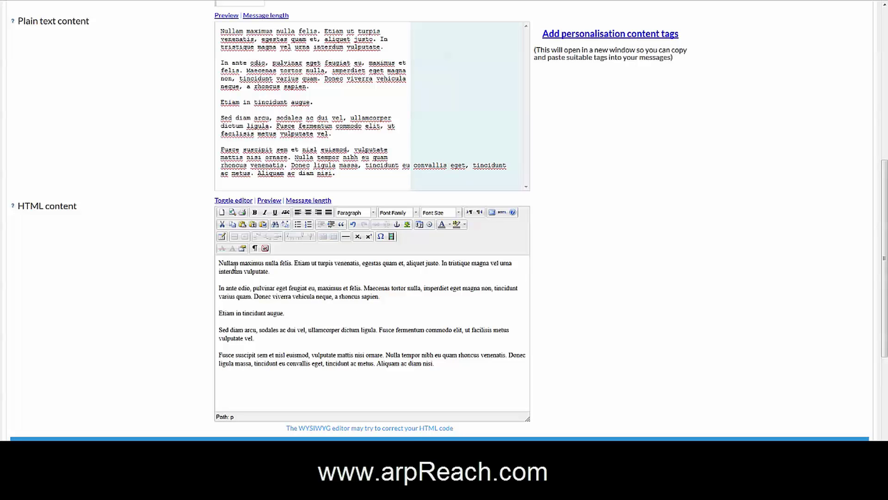
scroll(248, 290, down, 2)
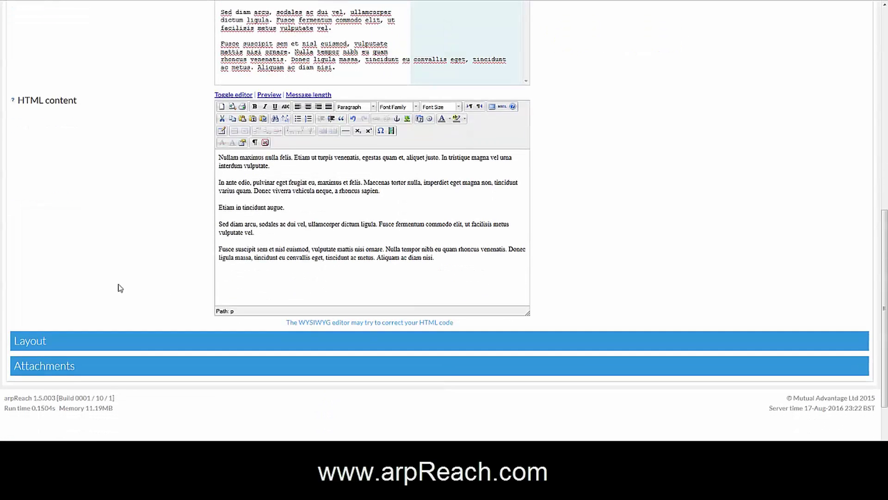
scroll(181, 254, up, 4)
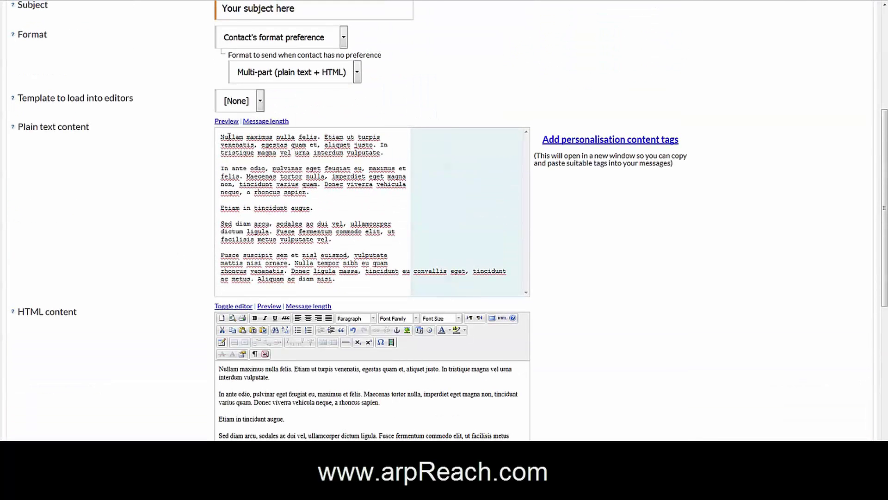
Copy the {FIRST_NAME [default value]} personalisation tag onto a new first line of the plain text.
click(220, 137)
key(Return)
key(Return)
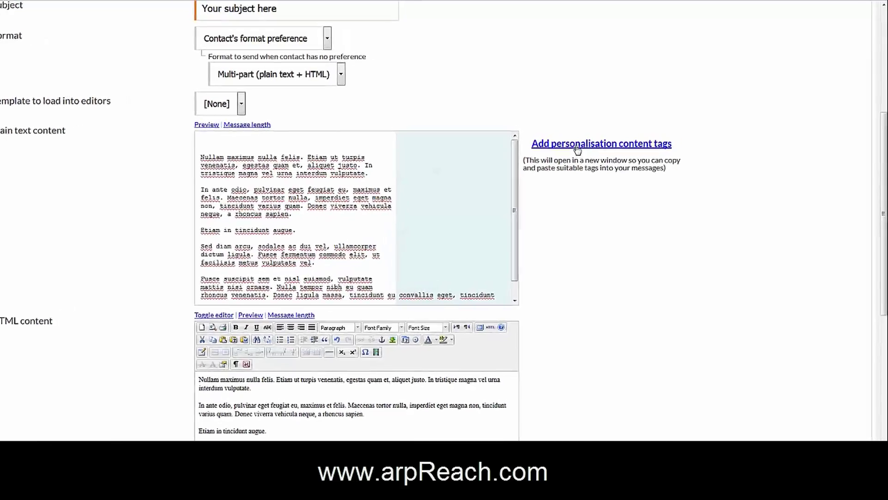
click(561, 157)
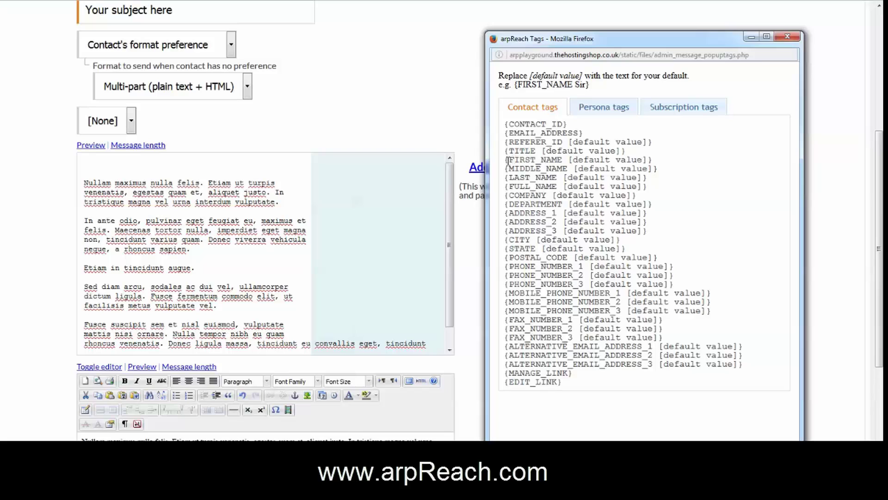
drag(506, 160, 657, 162)
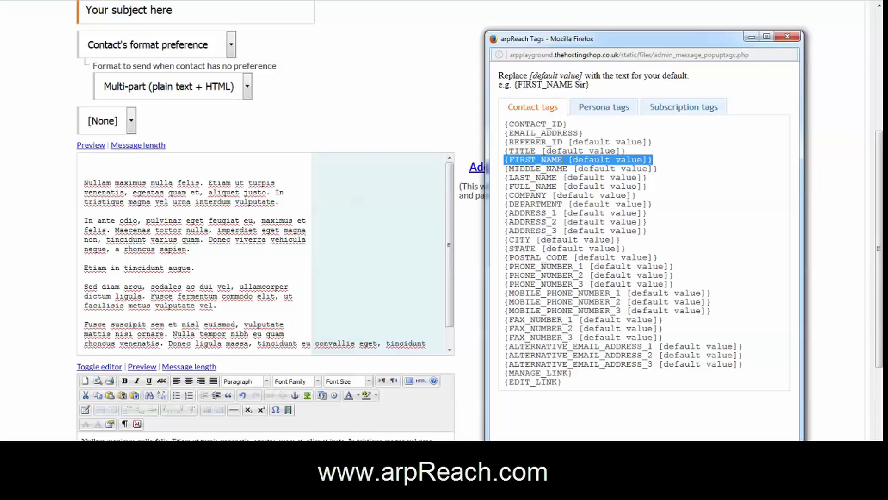
right_click(561, 159)
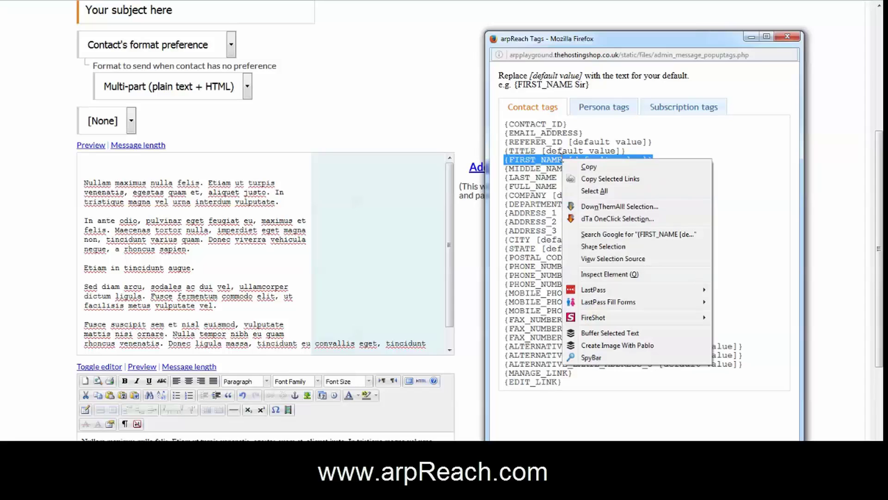
click(588, 167)
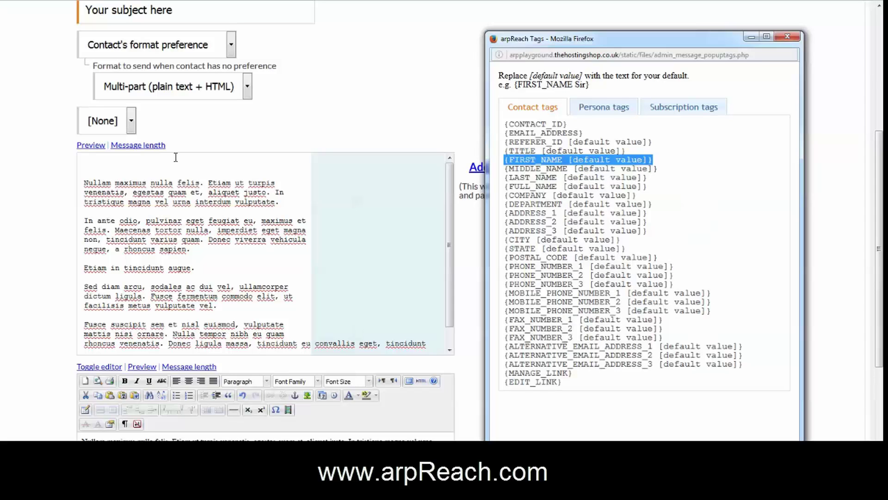
click(81, 160)
key(ctrl+v)
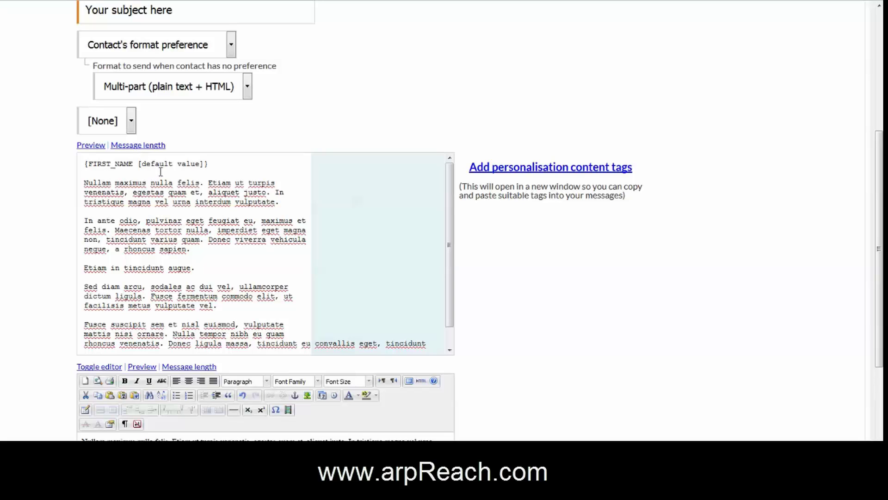
Edit the plain text tag line to read 'Hi {FIRST_NAME there},'.
key(BackSpace)
click(200, 163)
key(BackSpace)
drag(138, 163, 196, 161)
text(there)
text(Hi)
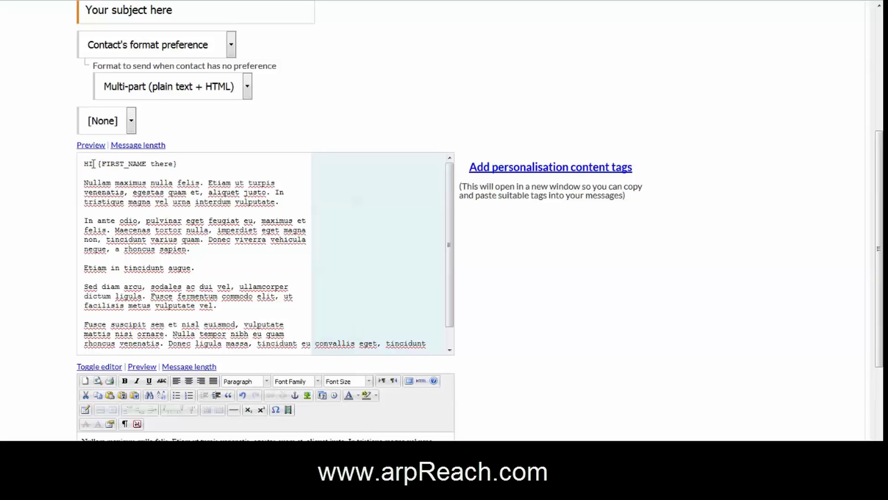
click(93, 163)
key(BackSpace)
text(i)
key(End)
text(,)
Paste the 'Hi {FIRST_NAME there},' greeting as a new first line in the HTML editor.
drag(182, 165, 63, 165)
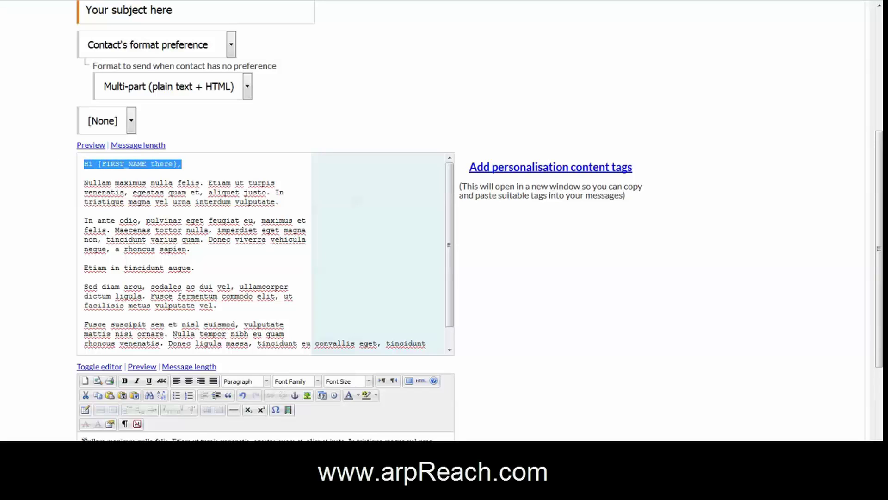
click(84, 439)
key(Return)
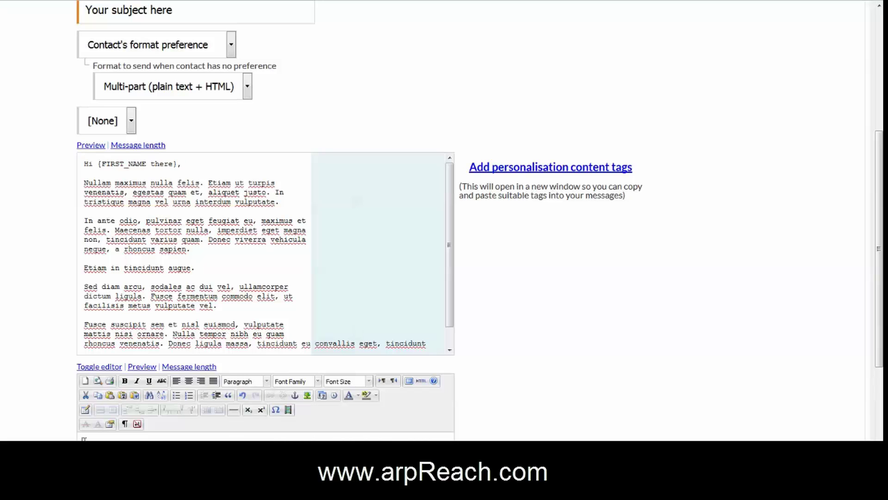
key(ctrl+v)
scroll(546, 328, down, 4)
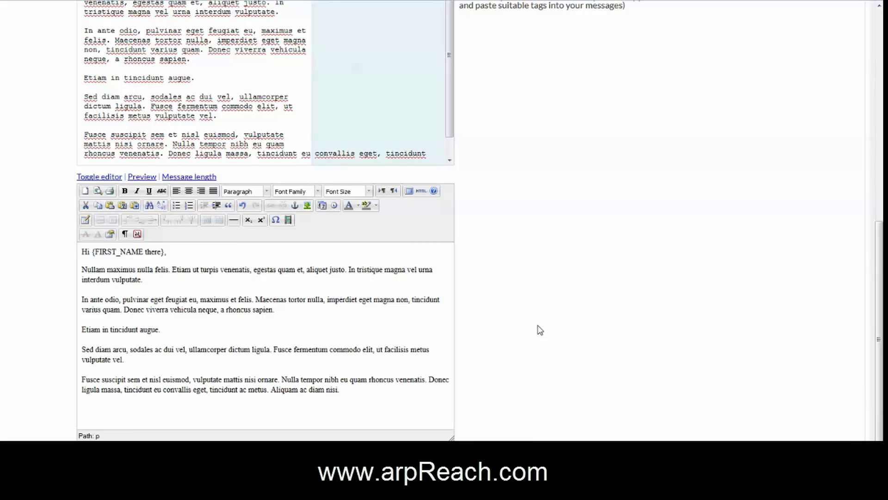
scroll(540, 330, down, 2)
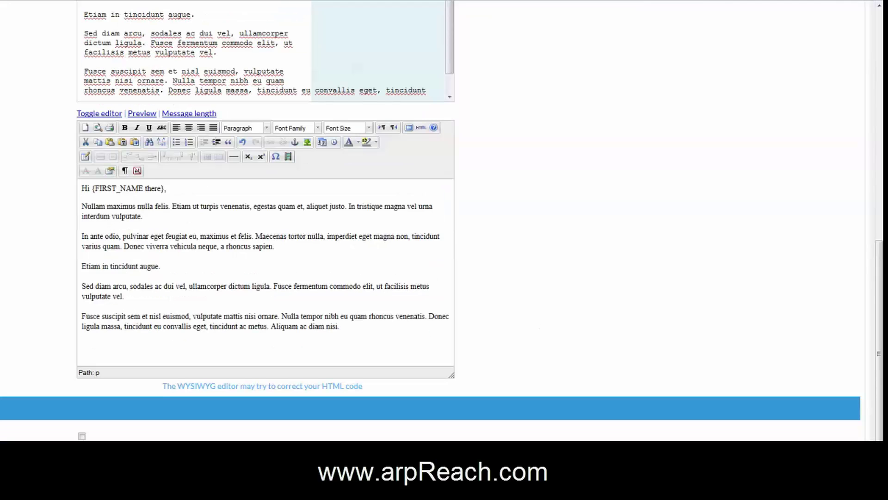
scroll(539, 328, down, 3)
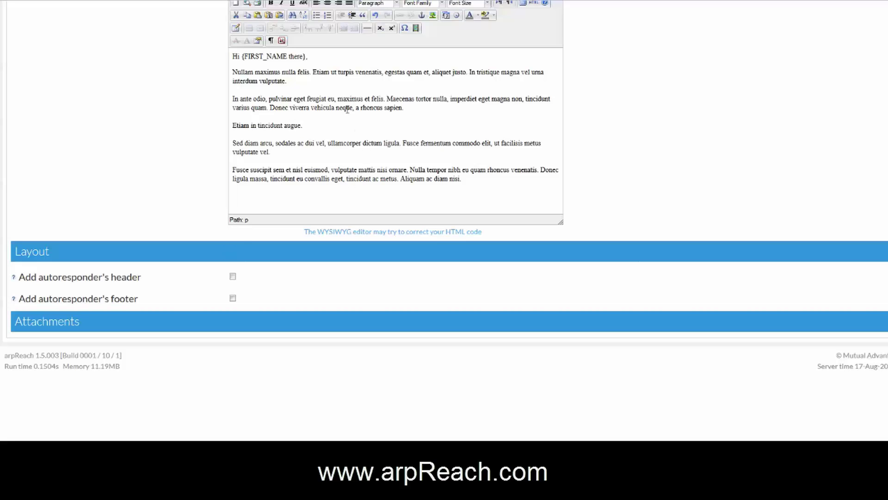
click(46, 326)
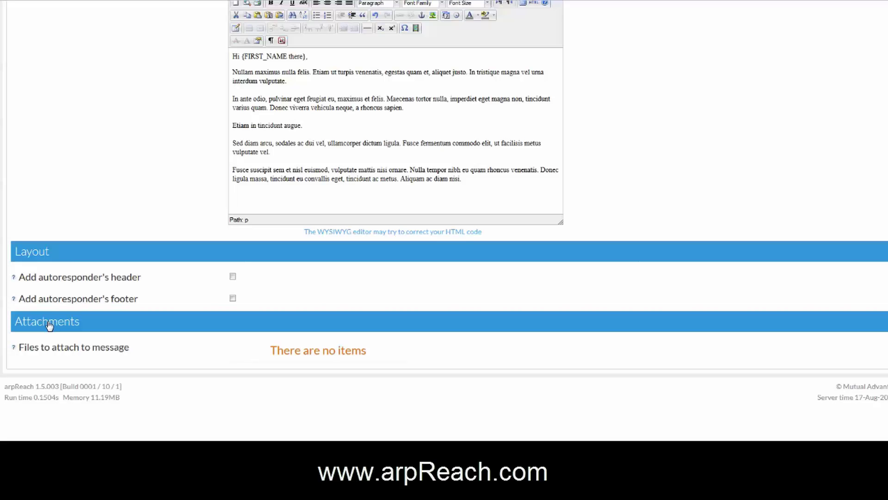
click(49, 325)
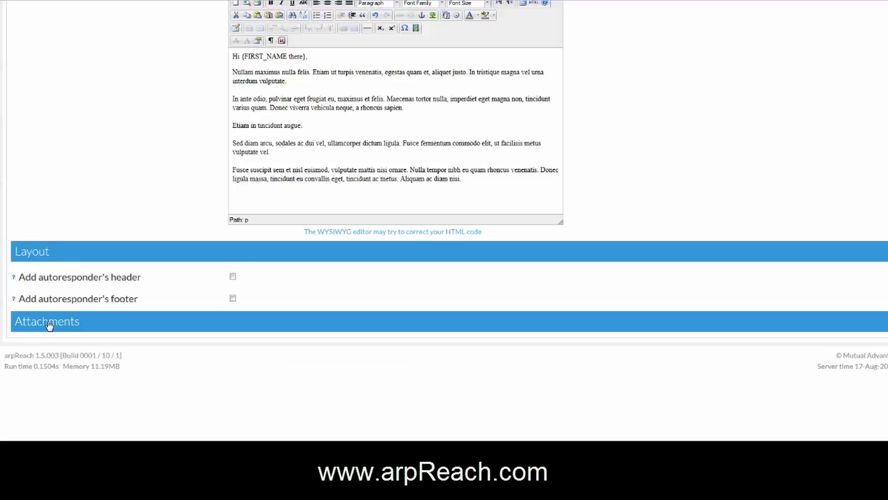
Set the RSS Feed message format to 'Plain text message'.
click(67, 253)
scroll(83, 247, up, 8)
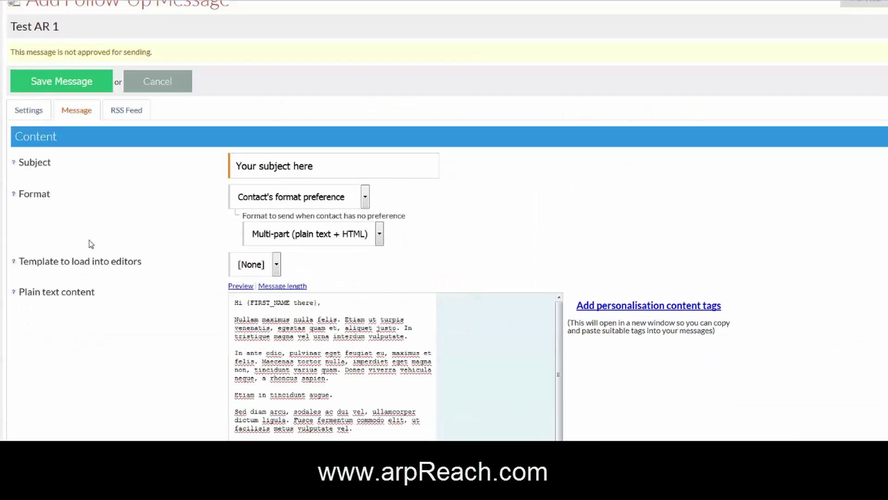
click(125, 113)
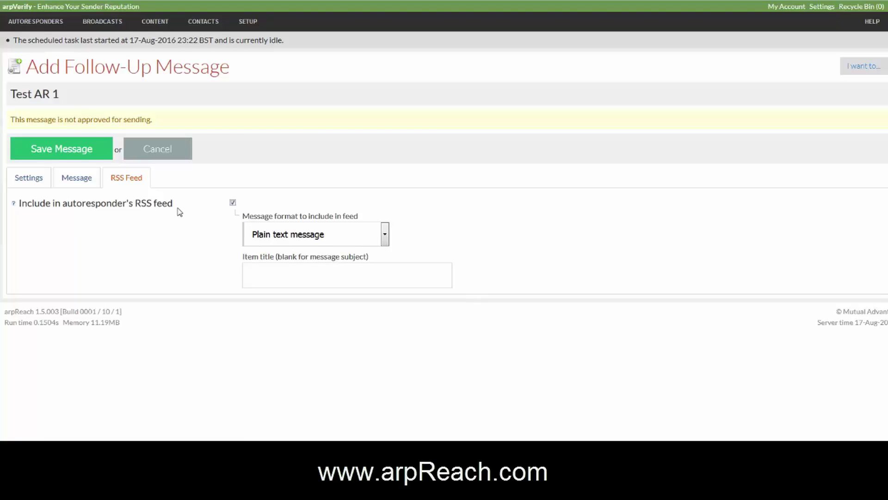
click(385, 236)
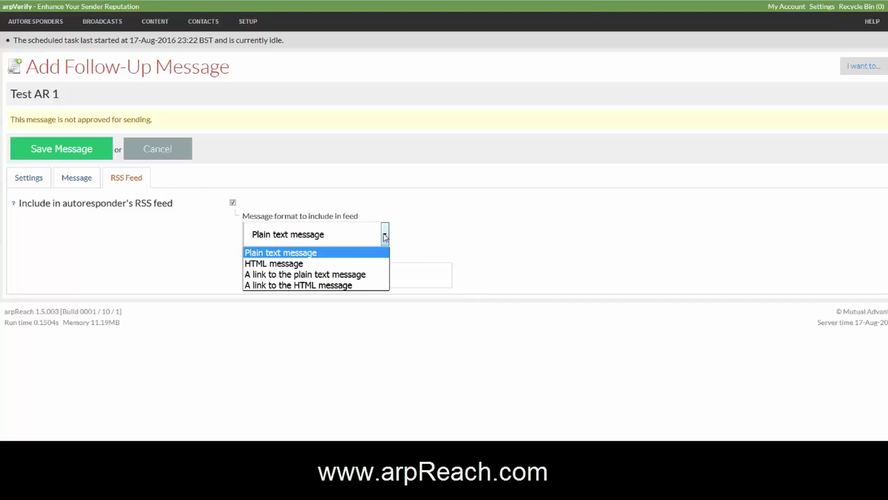
click(426, 227)
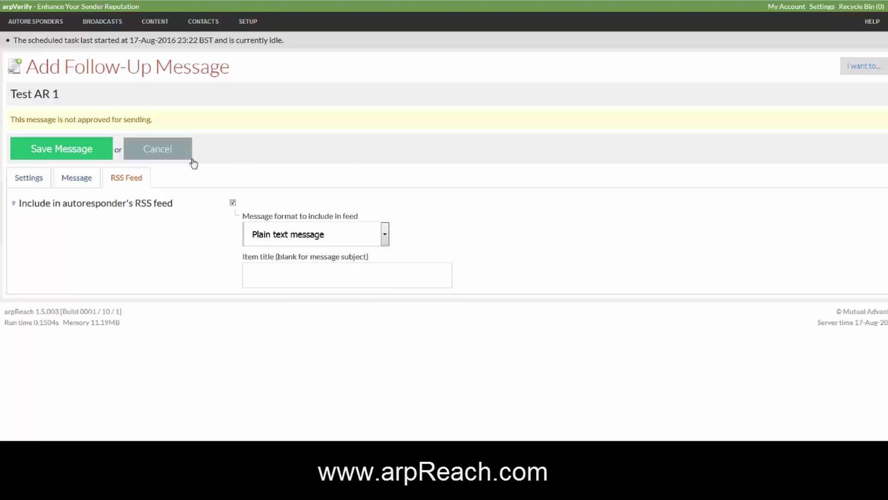
Replace the subject with 'Mail Message 1' and save the follow-up message.
click(77, 178)
scroll(157, 259, down, 1)
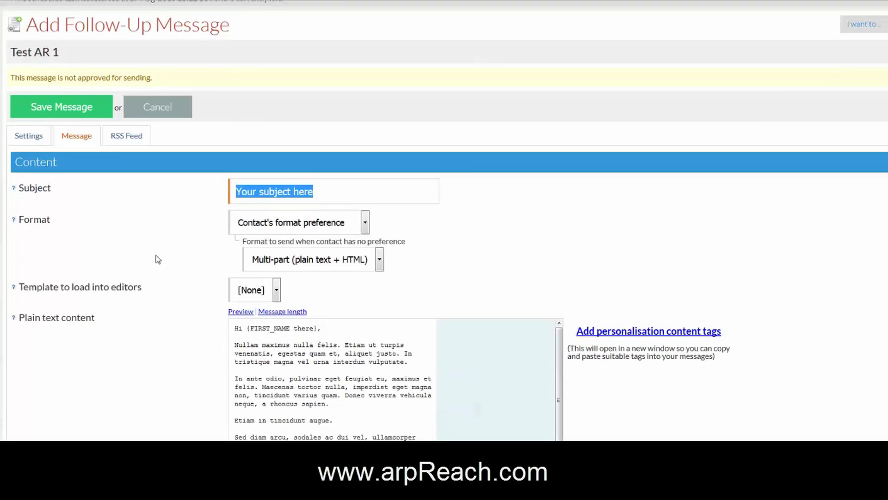
scroll(157, 259, down, 1)
click(316, 176)
drag(317, 177, 227, 173)
text(Mail)
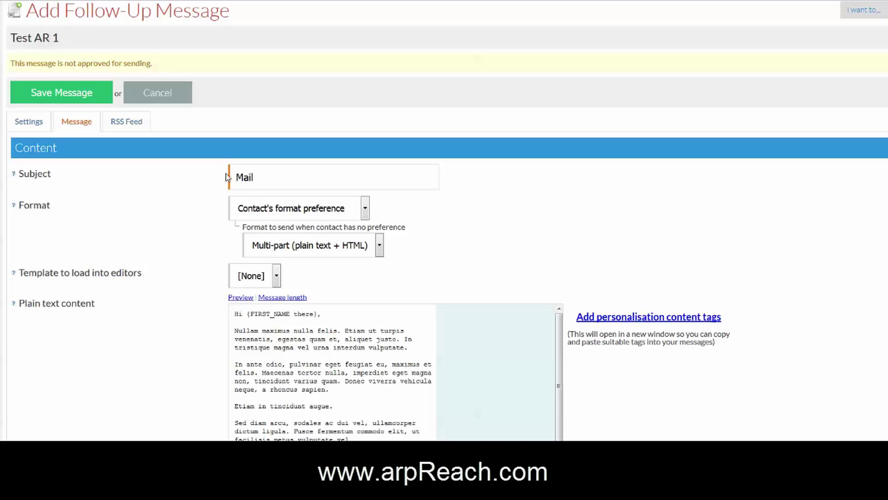
text( Message 1)
click(81, 96)
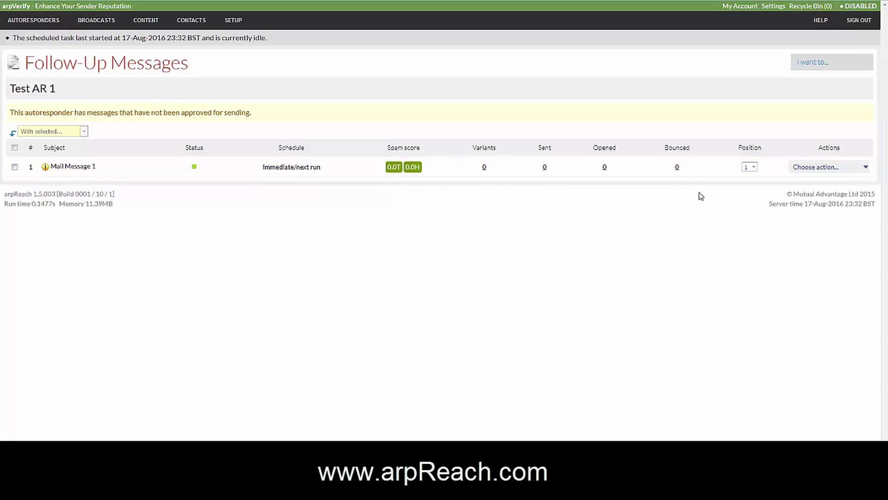
click(807, 167)
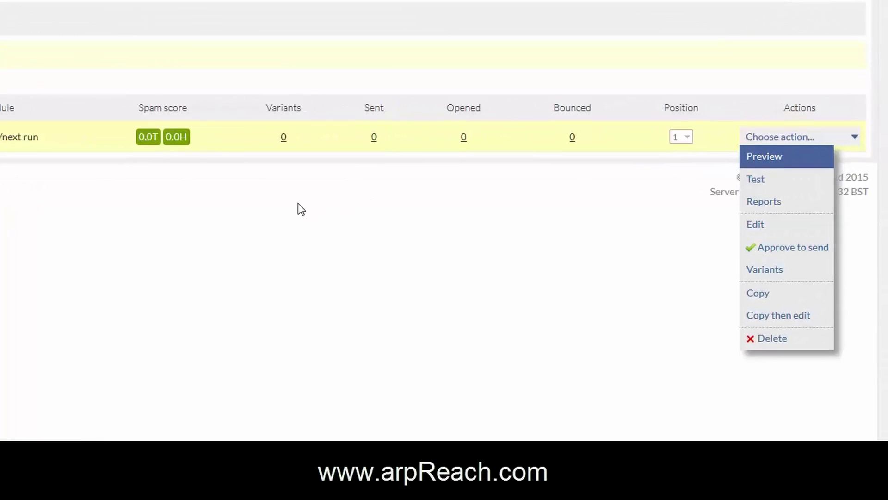
key(Return)
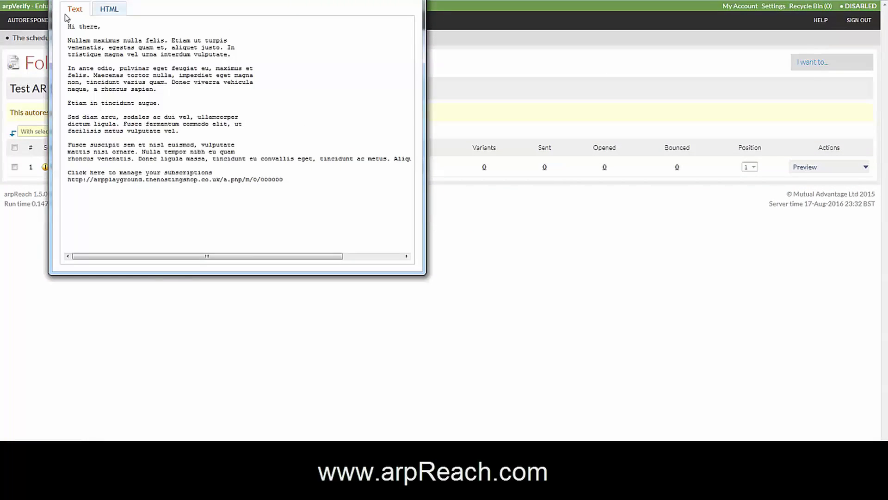
drag(70, 29, 100, 29)
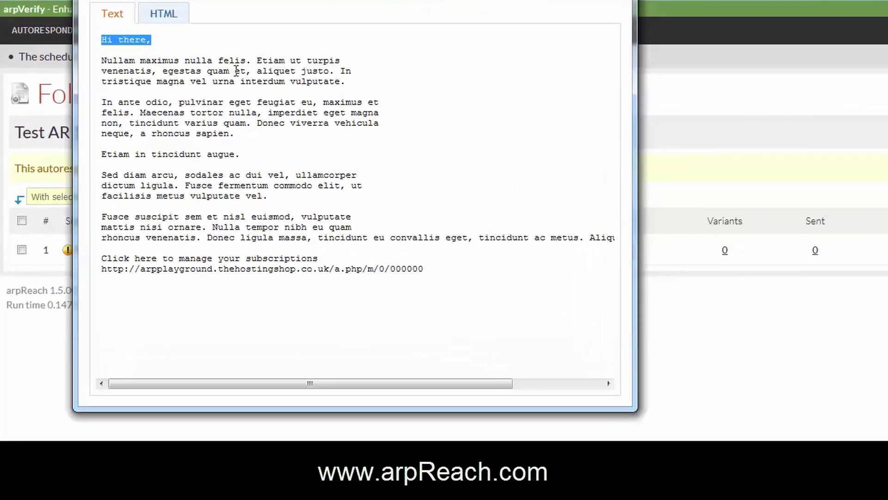
click(180, 14)
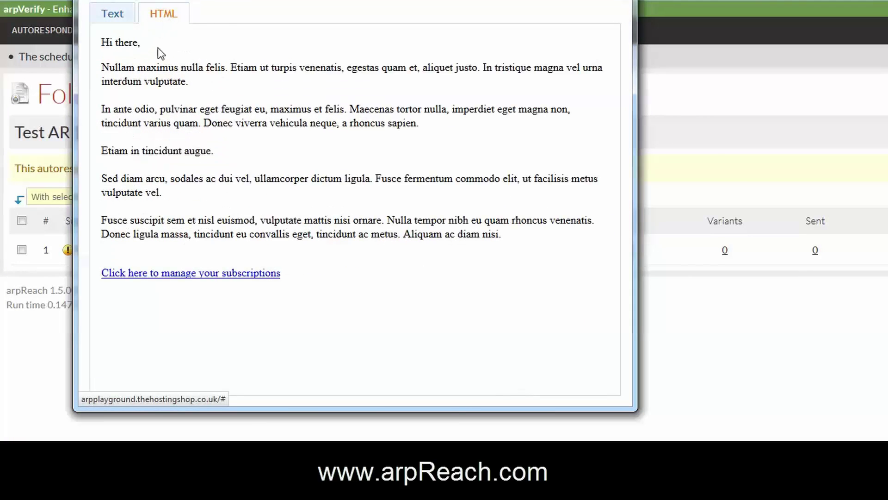
click(112, 15)
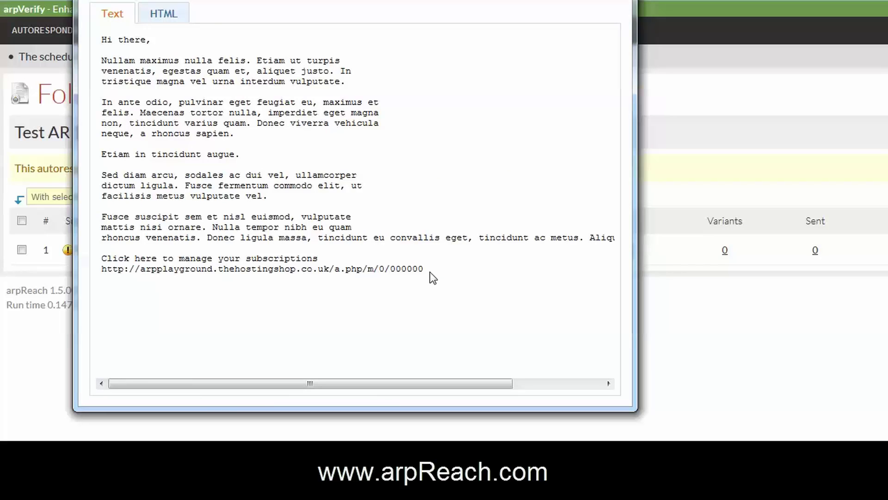
drag(430, 272, 102, 270)
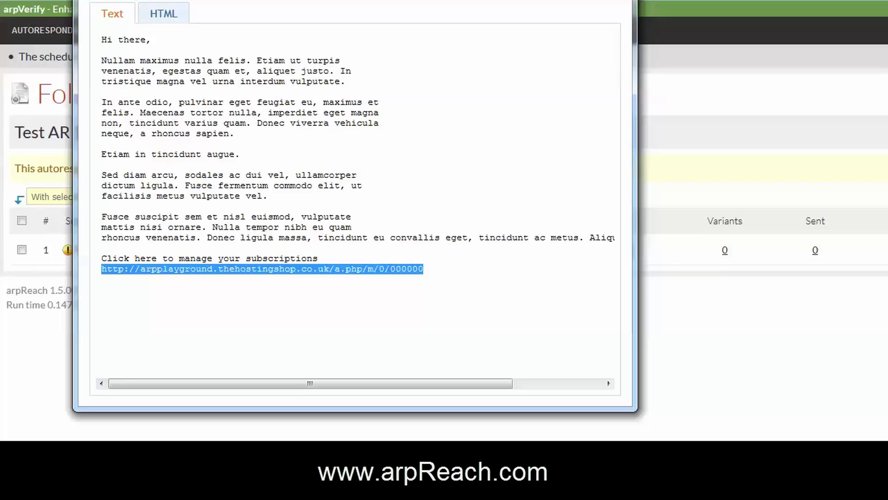
drag(316, 0, 321, 46)
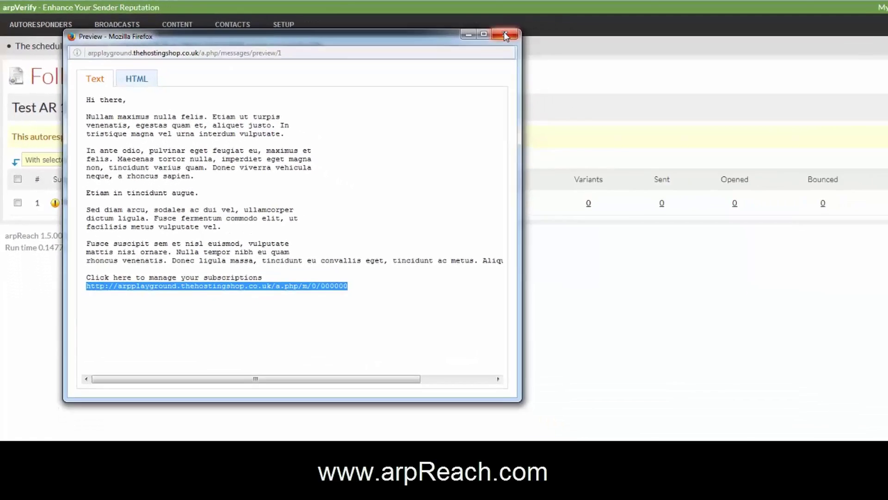
click(506, 35)
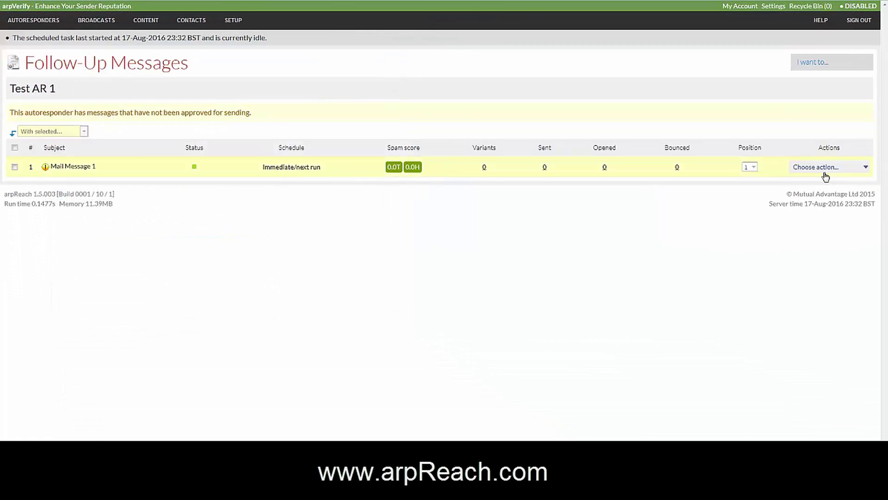
Send a Multi-part format test email of Mail Message 1, then cancel back to the list.
click(825, 167)
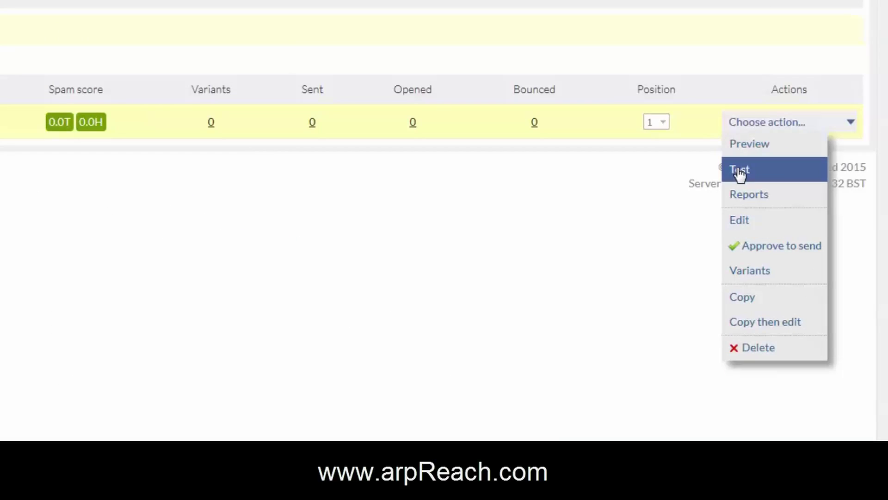
click(799, 195)
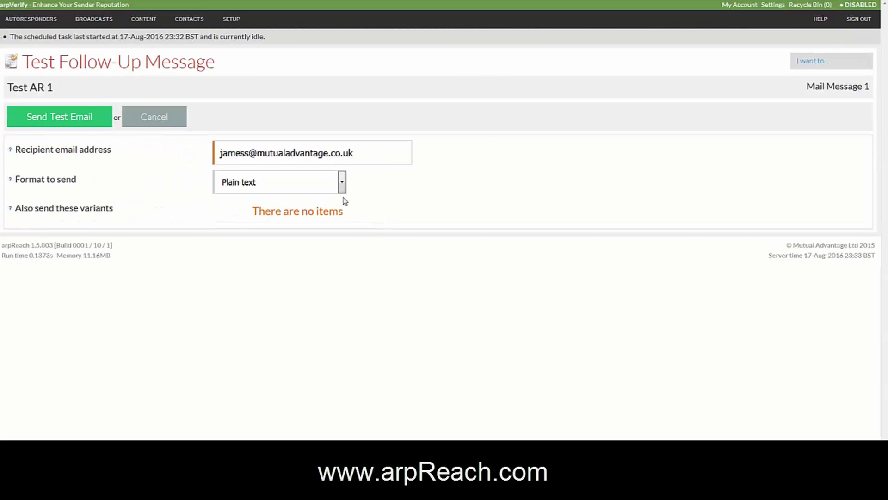
click(342, 181)
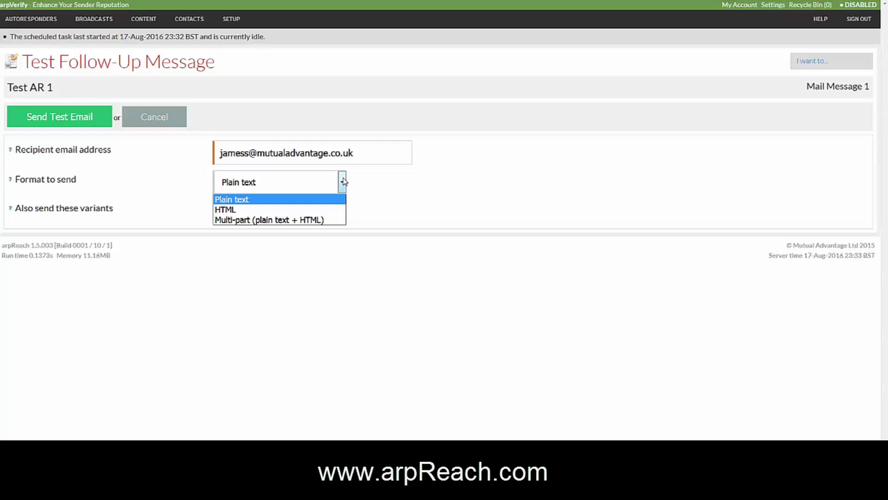
click(294, 221)
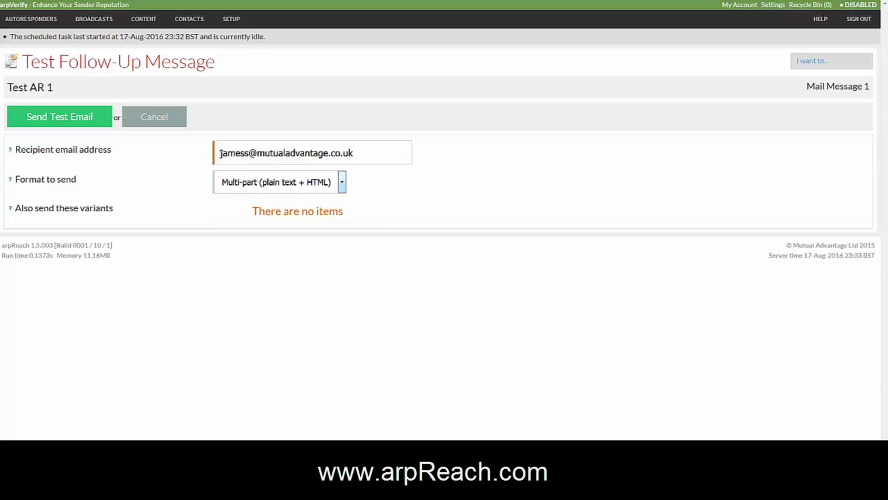
drag(220, 153, 363, 152)
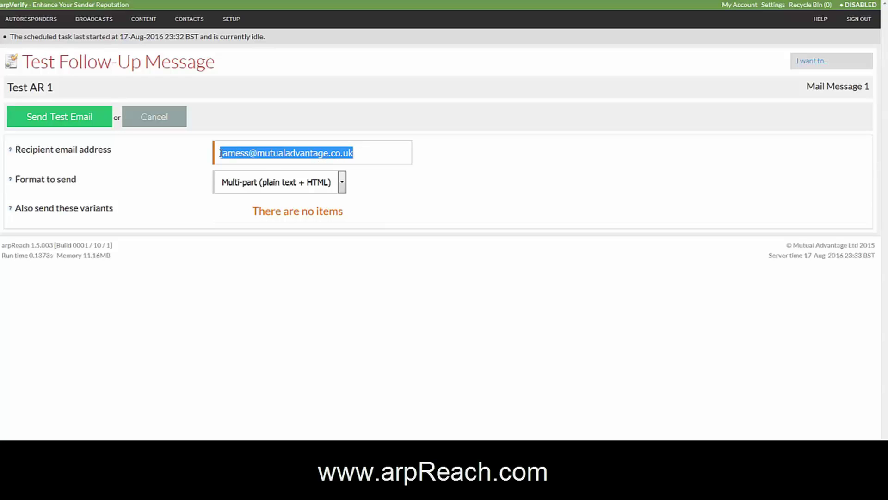
click(59, 117)
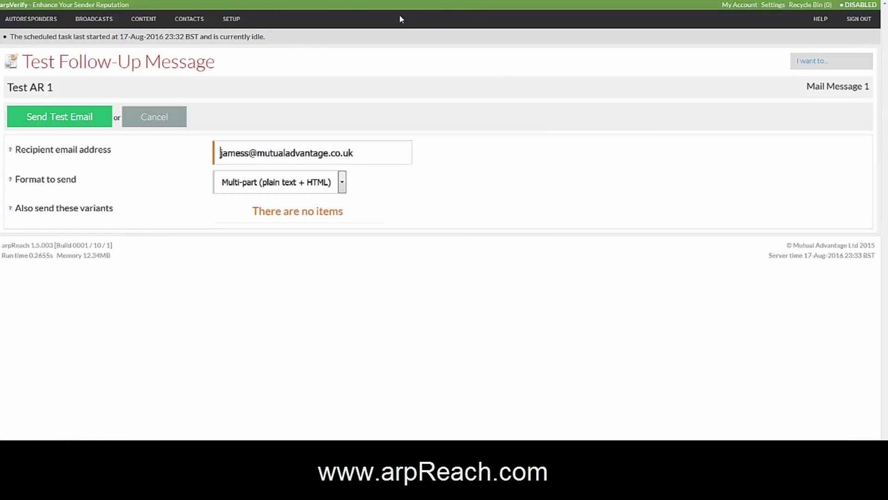
click(150, 123)
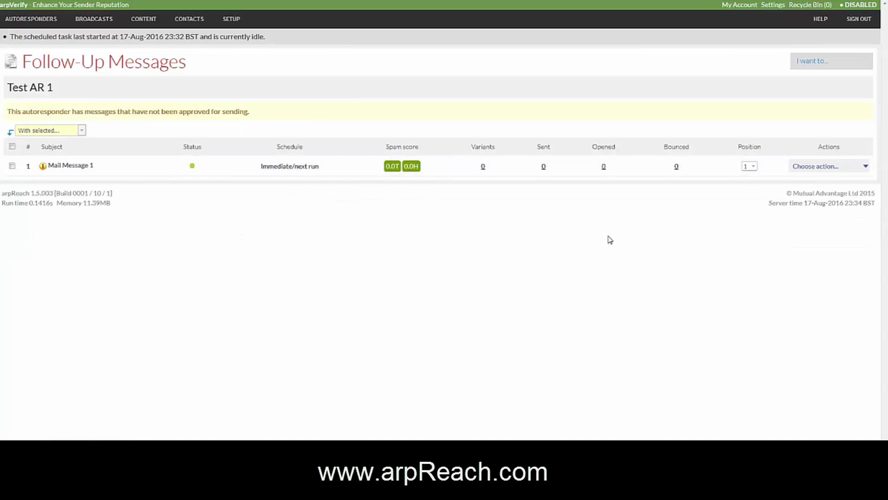
Choose 'Approve to send' from Mail Message 1's Actions dropdown.
click(807, 167)
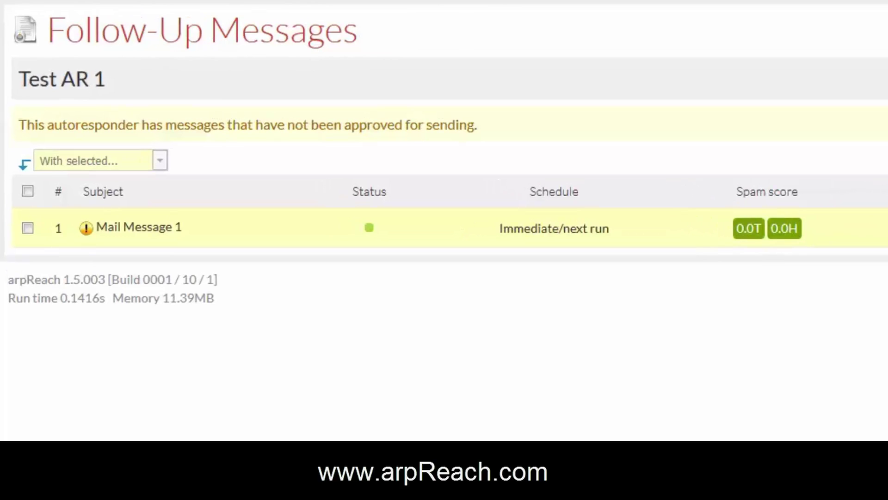
mouse_move(85, 230)
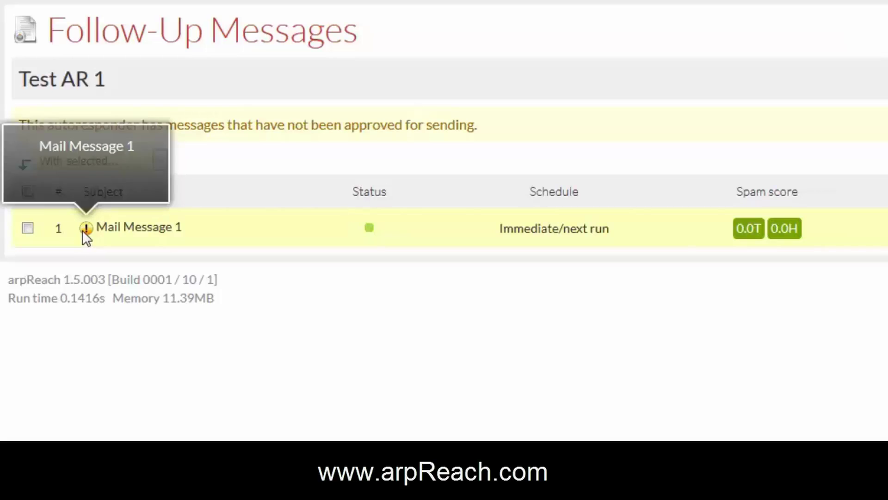
click(887, 169)
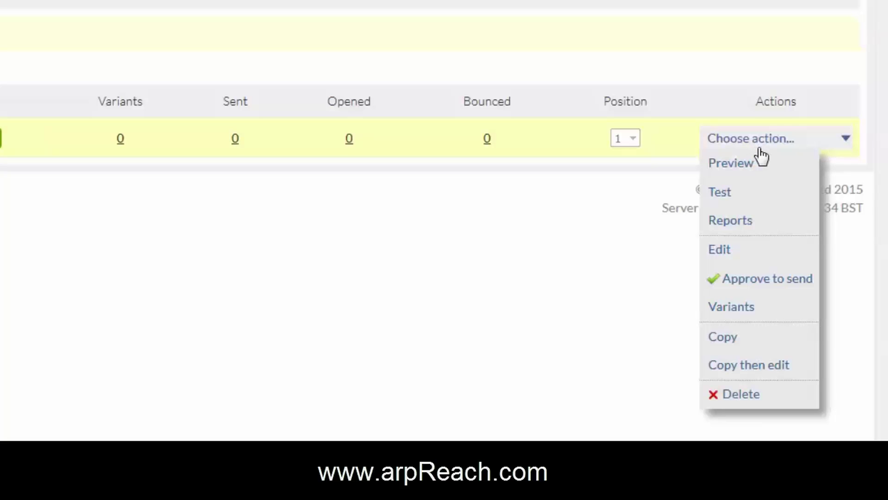
click(782, 280)
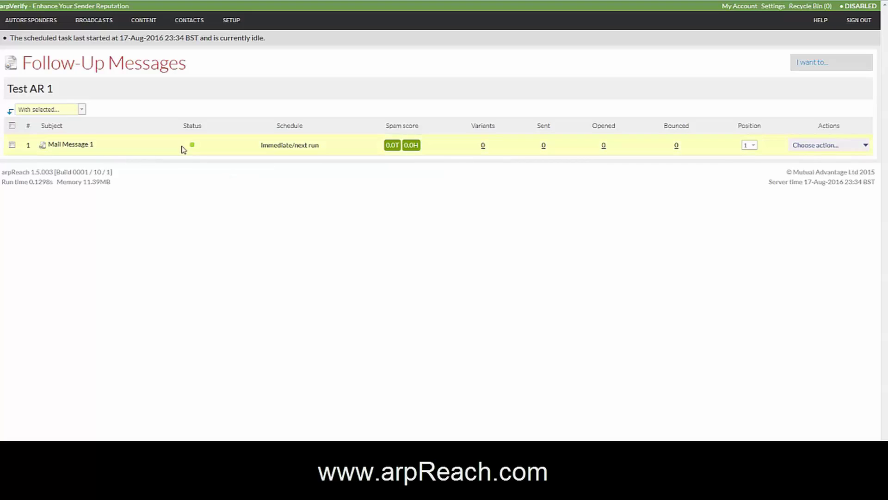
mouse_move(192, 148)
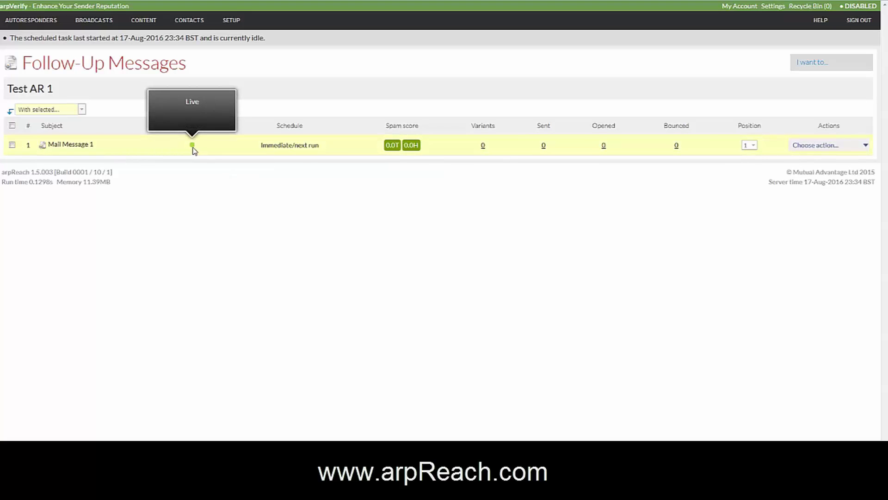
click(834, 147)
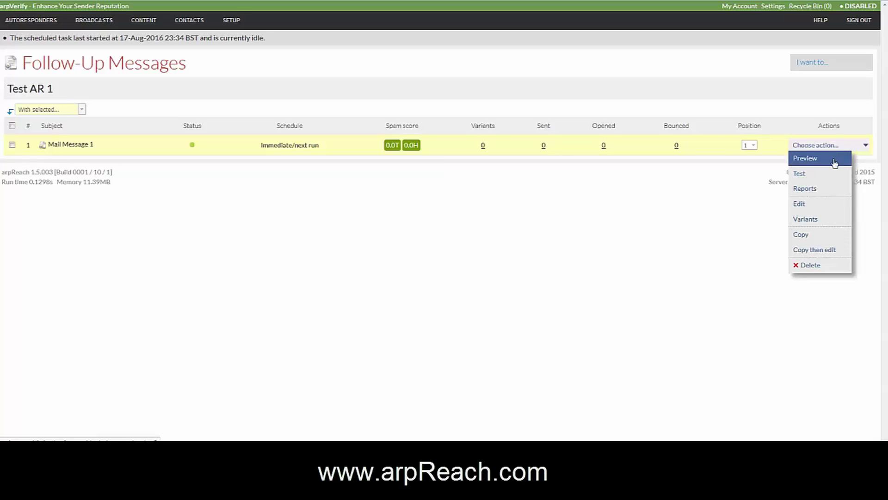
Untick 'Approved for sending' in Mail Message 1's edit form and save the changes.
click(812, 207)
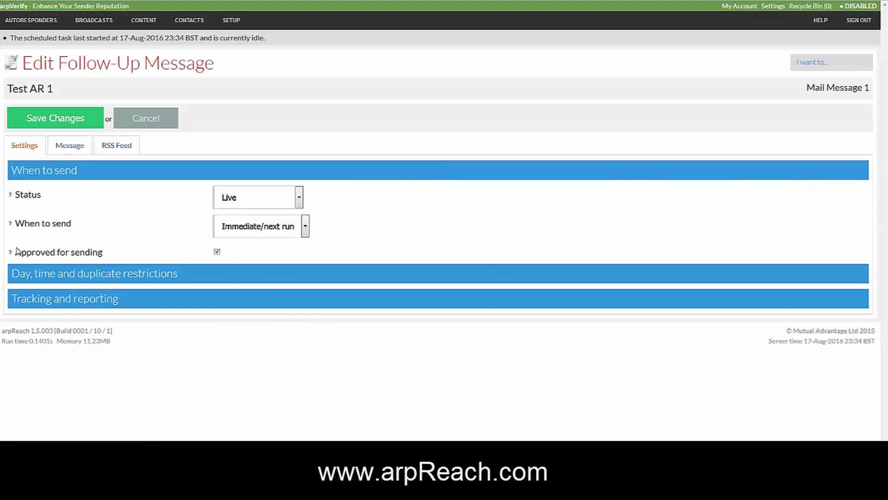
click(217, 252)
click(50, 117)
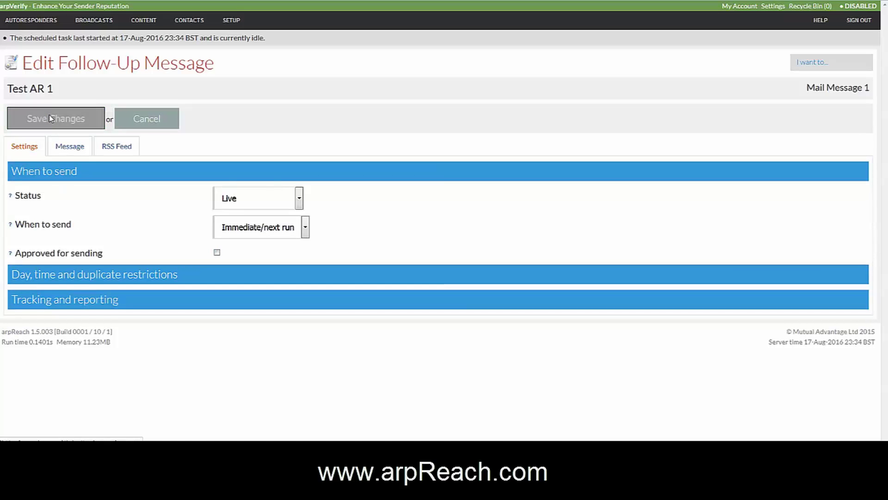